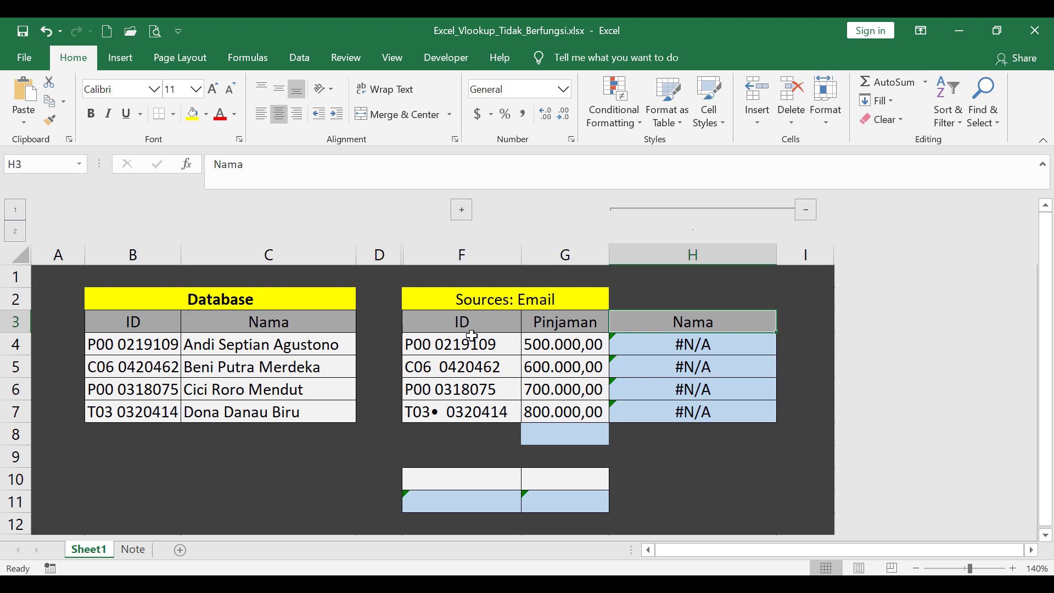
Inspect the VLOOKUP formulas in the Nama column, H4:H7, of the email source table.
left_click_drag(482, 329, 688, 413)
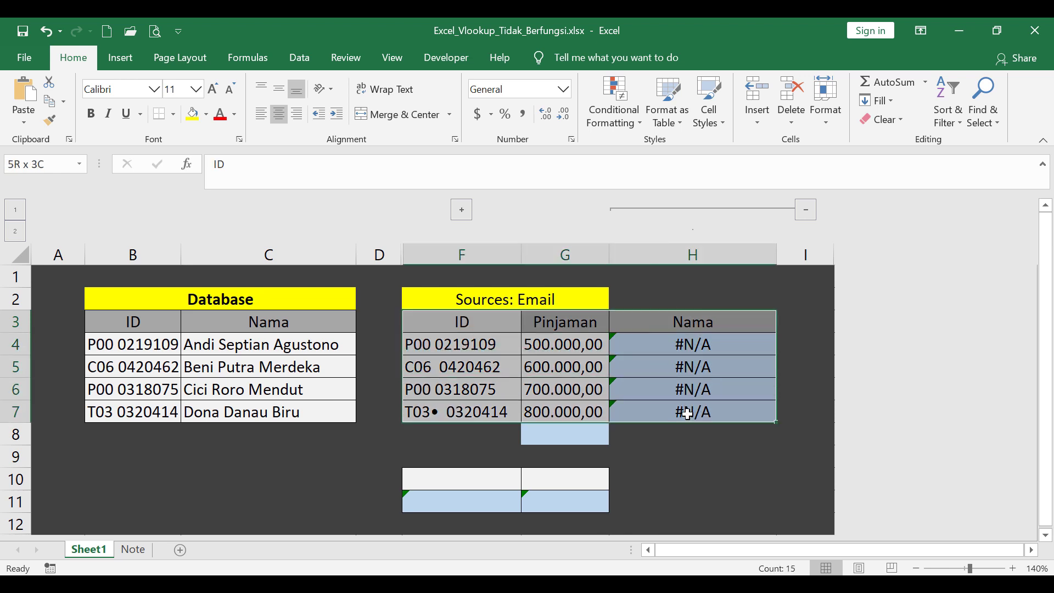
left_click(687, 342)
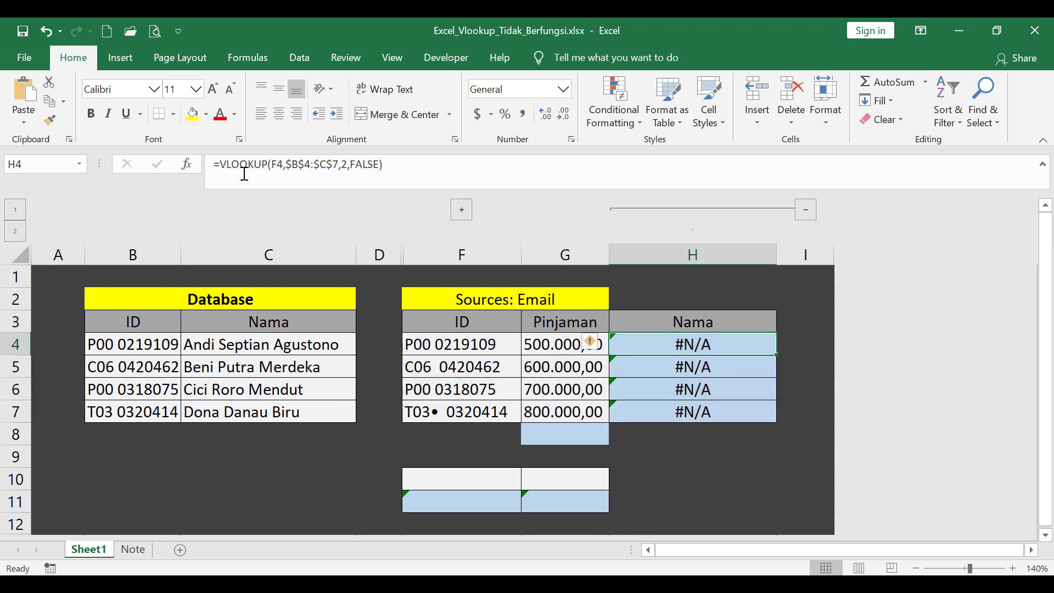
left_click(278, 159)
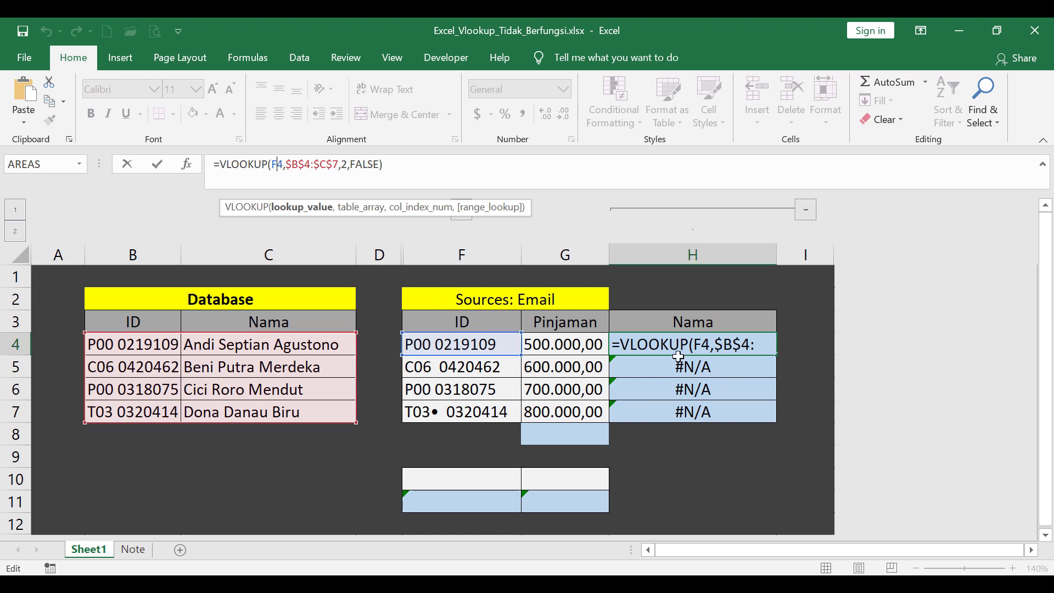
key("Return")
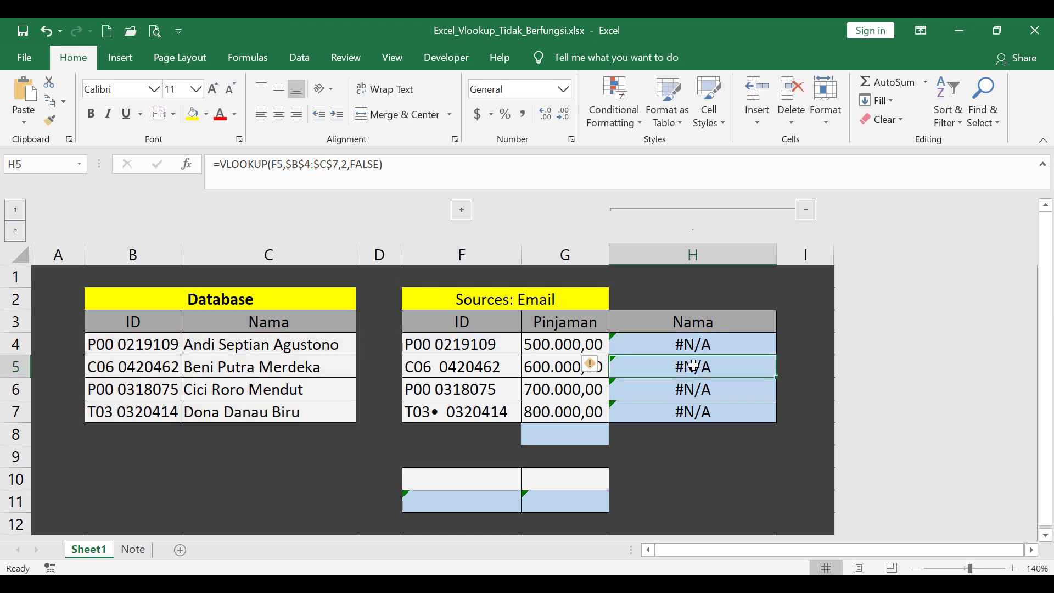
left_click(691, 394)
left_click(699, 414)
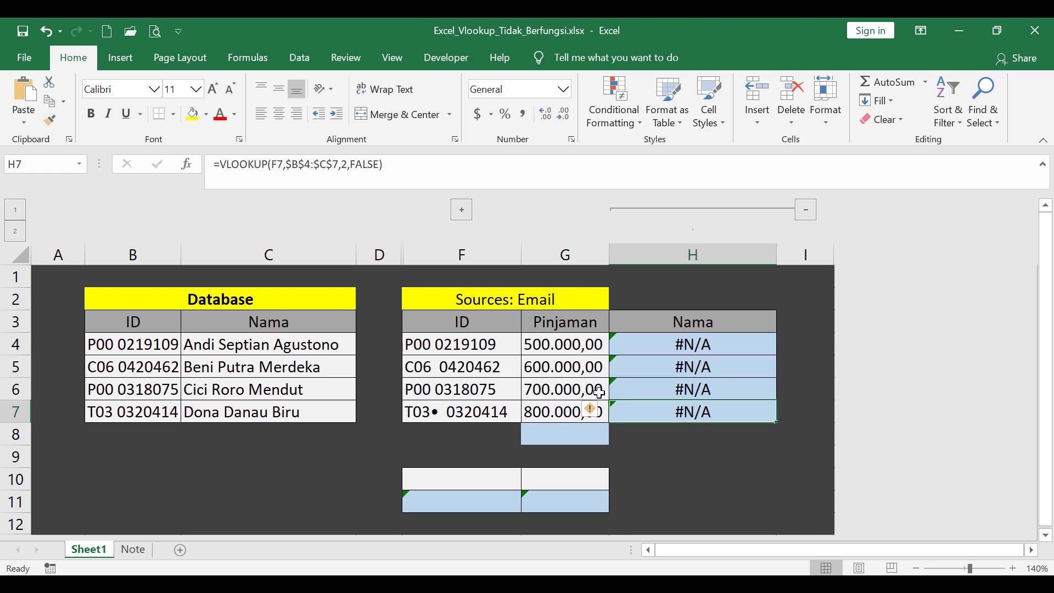
left_click(648, 445)
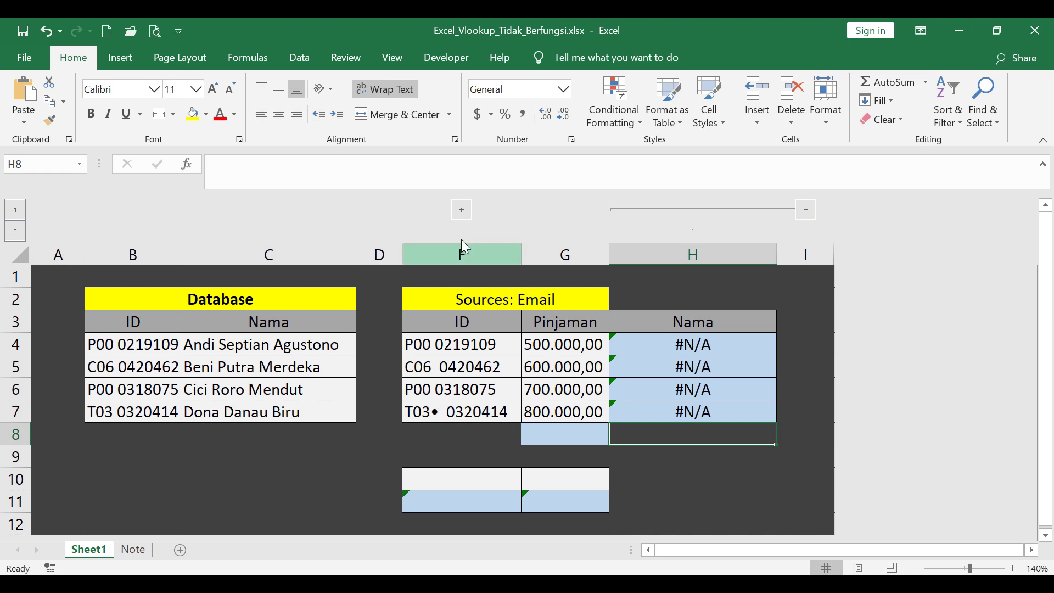
Expand the collapsed Helper column and enter =TRIM(F4) in cell E4.
left_click(462, 210)
left_click(488, 352)
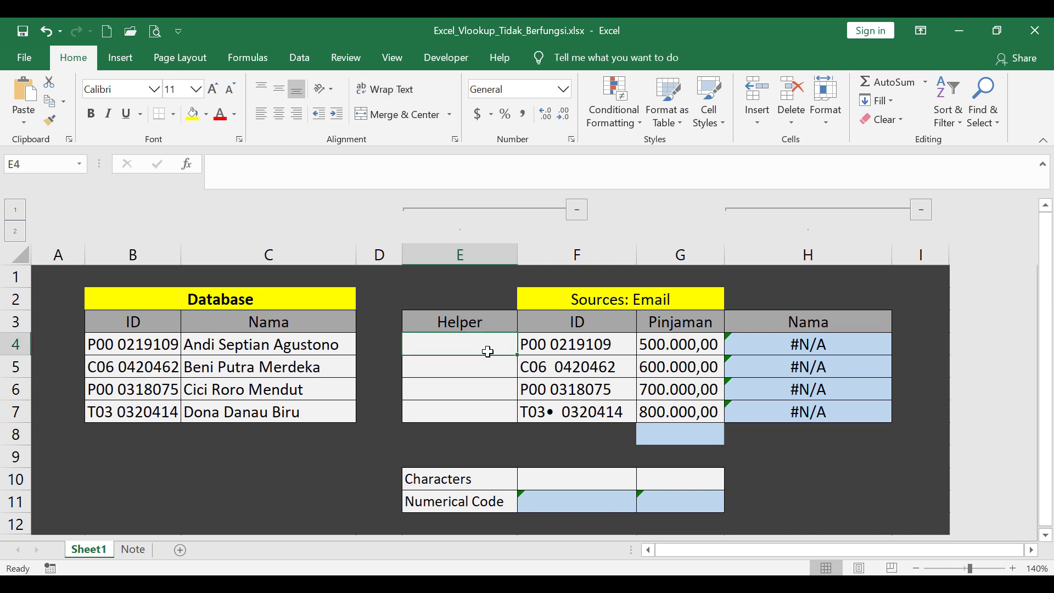
type("=trim")
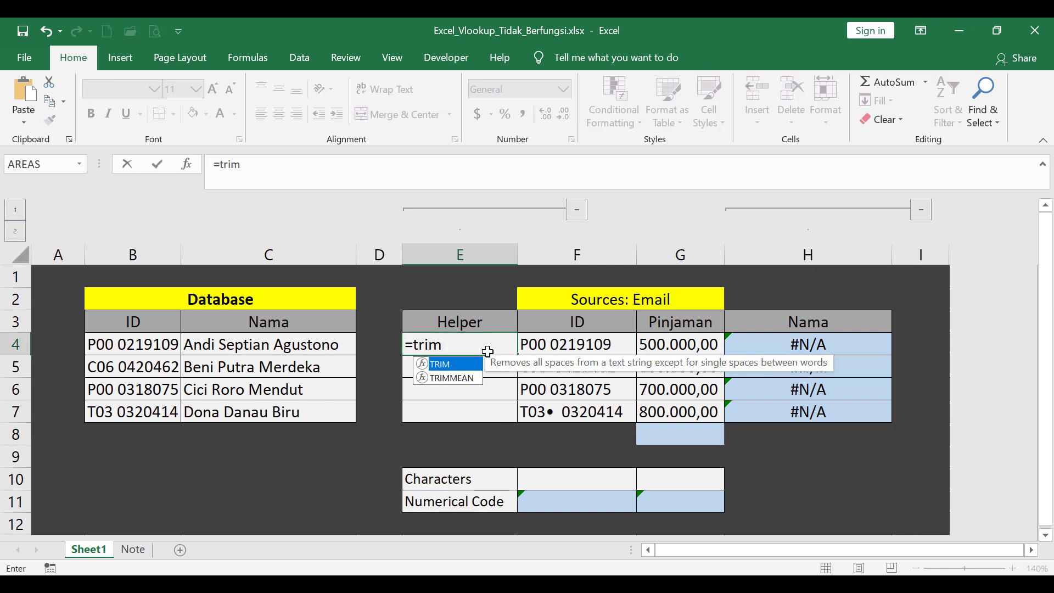
key("Tab")
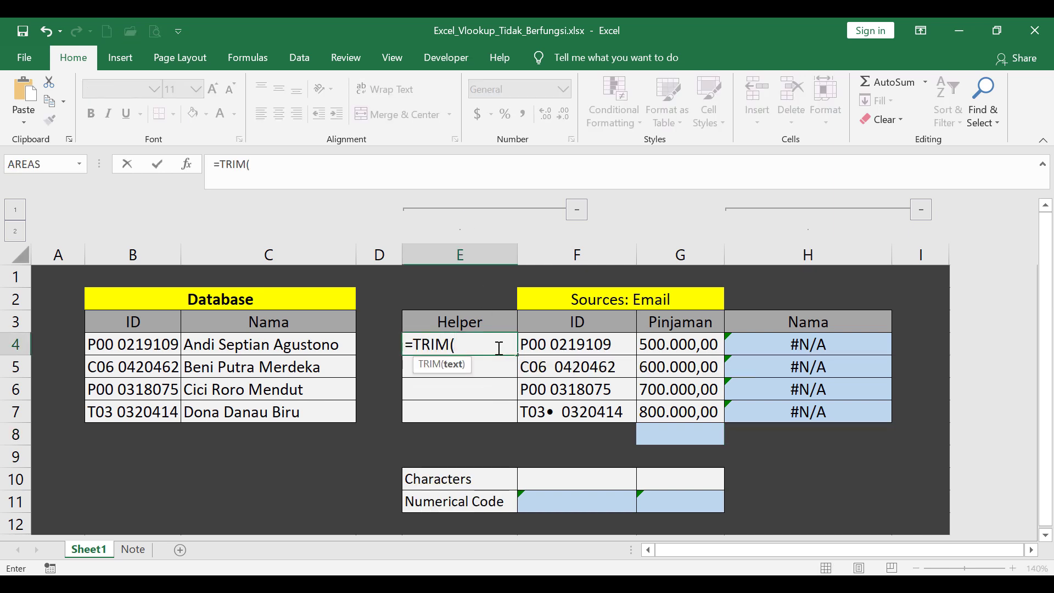
left_click(550, 346)
key("Return")
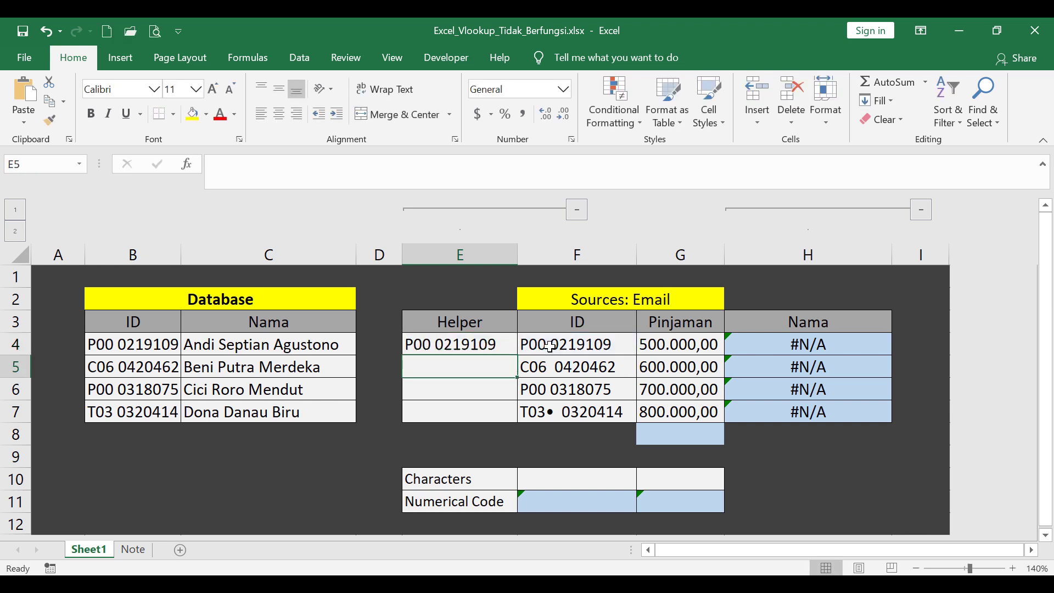
Change the lookup value across H4:H7 to the Helper column, using =VLOOKUP(E4,$B$4:$C$7,2,FALSE).
left_click_drag(798, 346, 800, 410)
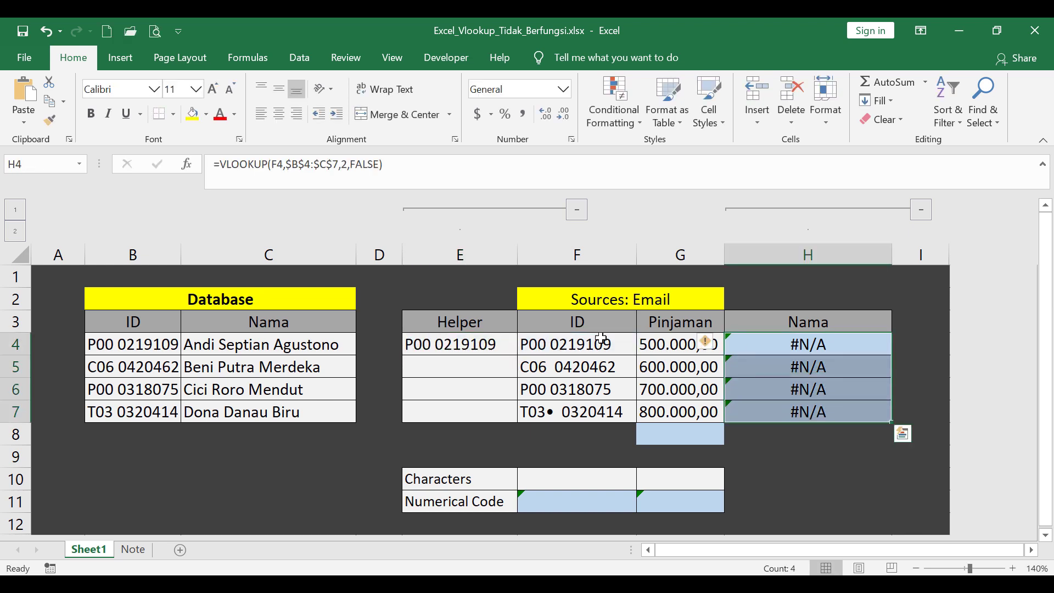
left_click(285, 166)
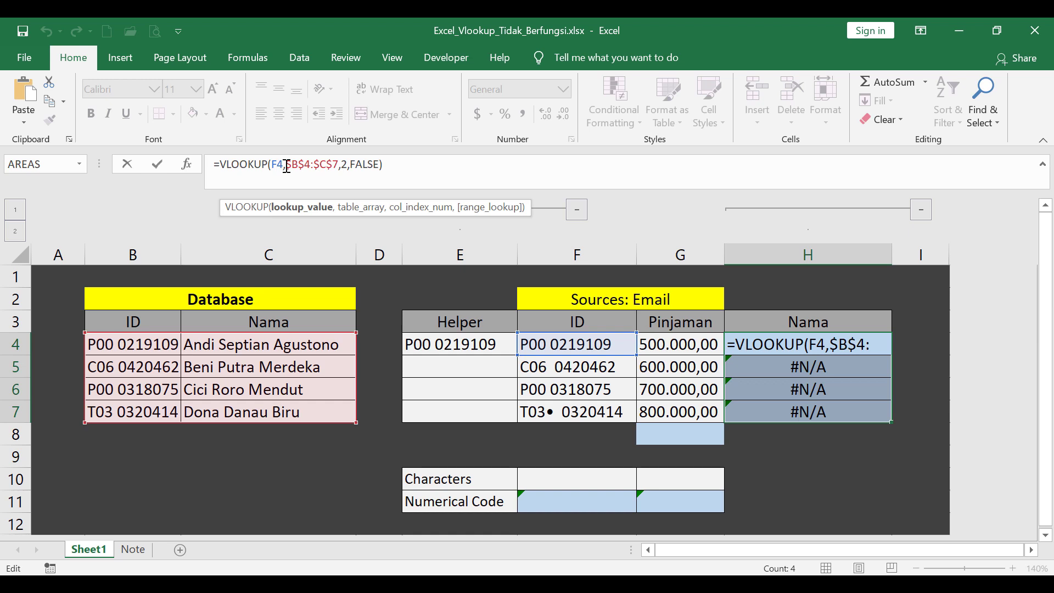
key("Left")
key("BackSpace")
type("e")
key("ctrl+Return")
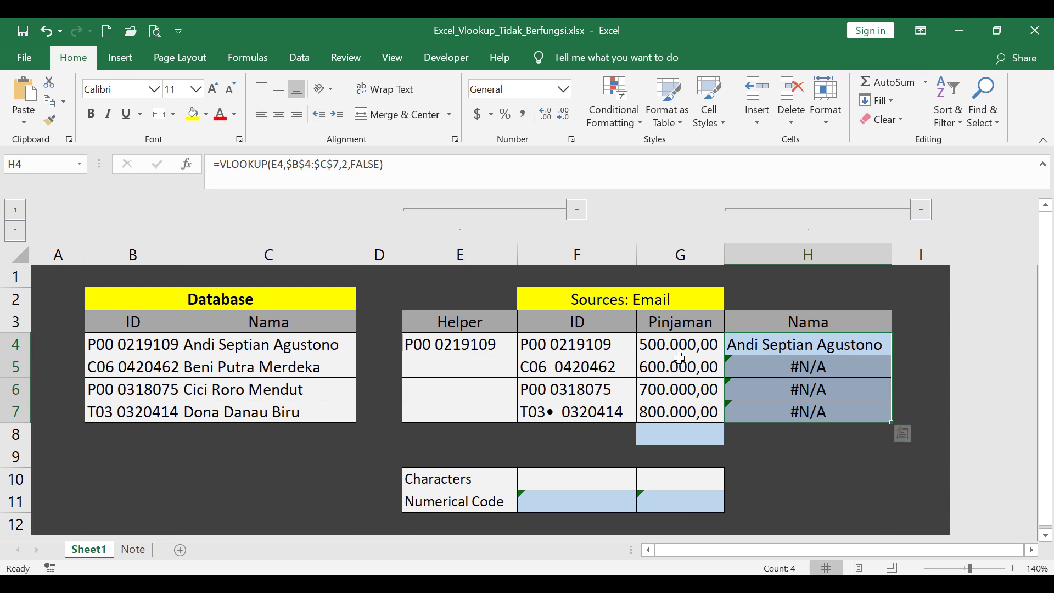
Fill the TRIM formula from E4 down through E7 in the Helper column.
left_click(479, 374)
left_click(494, 346)
left_click_drag(516, 355, 509, 413)
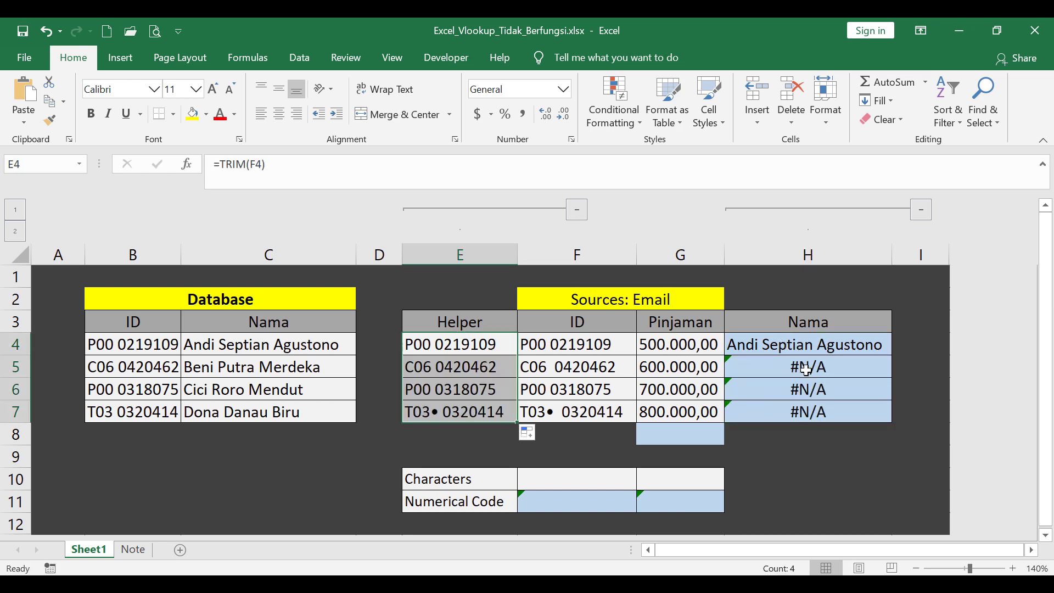
Turn on text wrapping for the whole of column F.
left_click(501, 364)
left_click(584, 253)
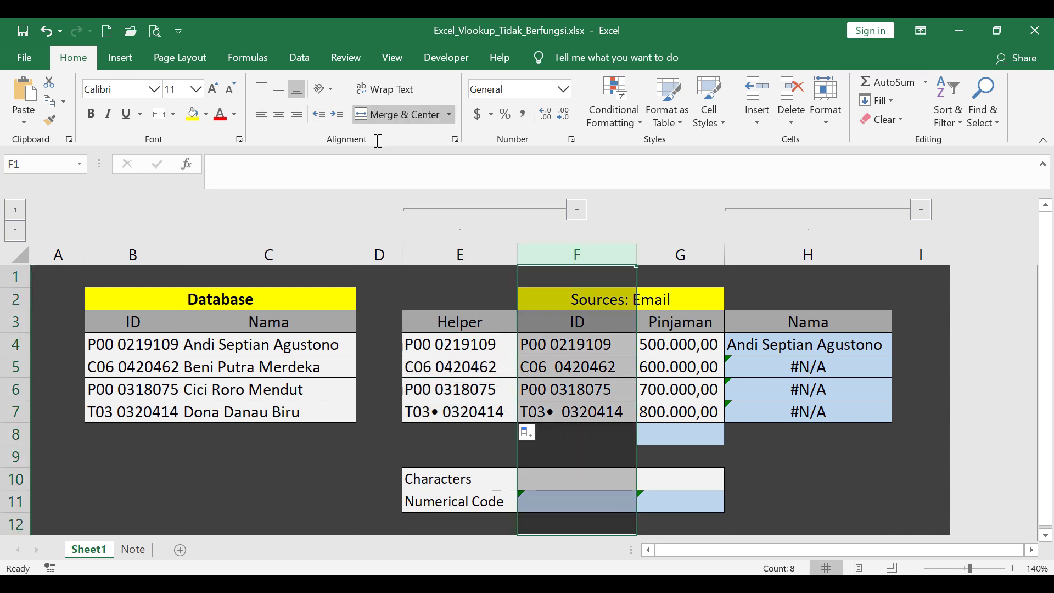
left_click(384, 91)
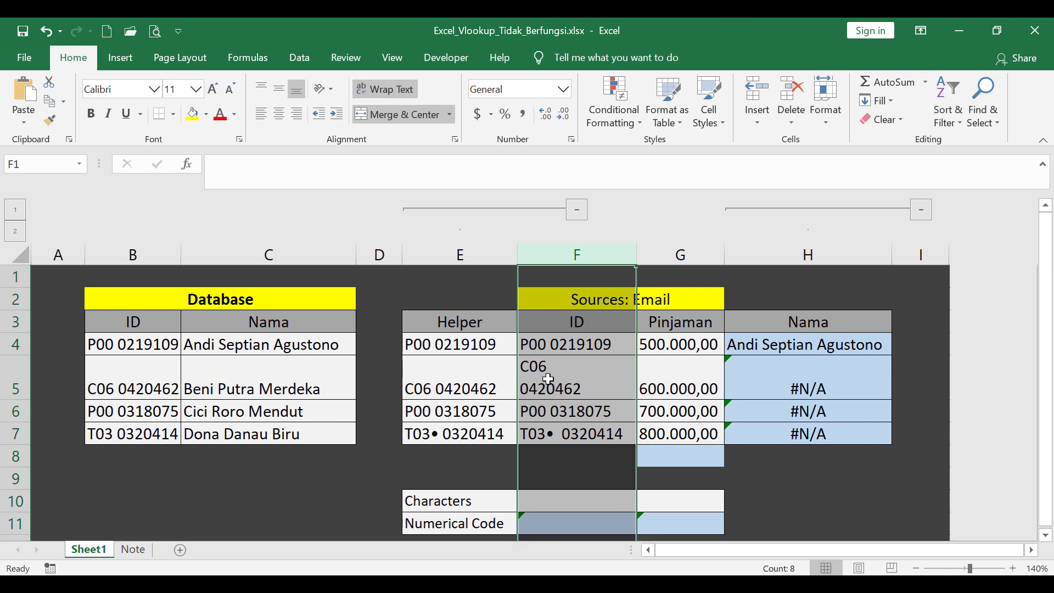
Nest CLEAN inside the TRIM formula in E5 so it reads =TRIM(CLEAN(F5)).
left_click(469, 387)
left_click(255, 165)
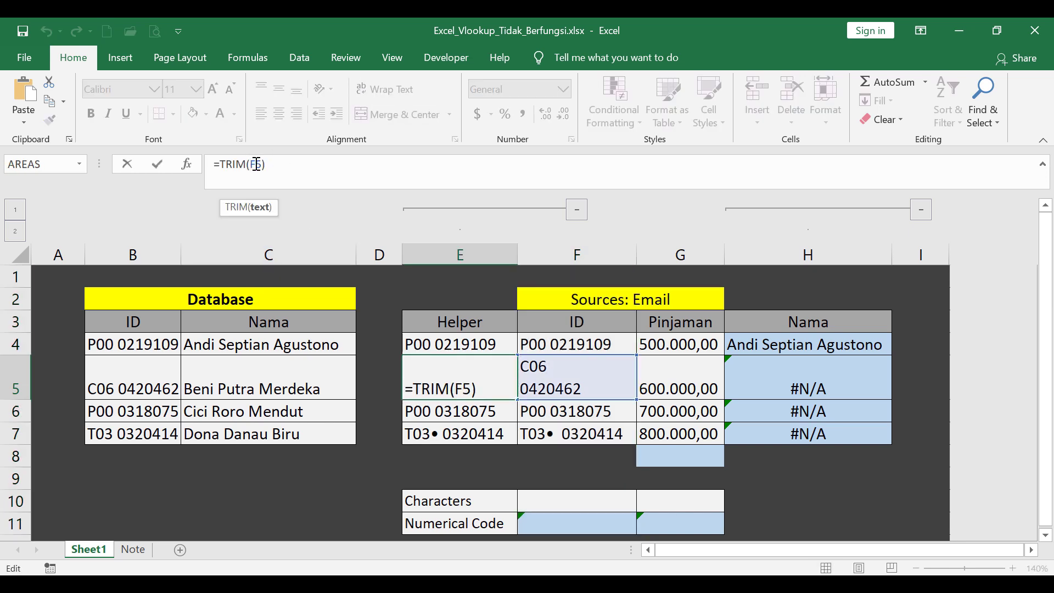
type("clea")
key("Tab")
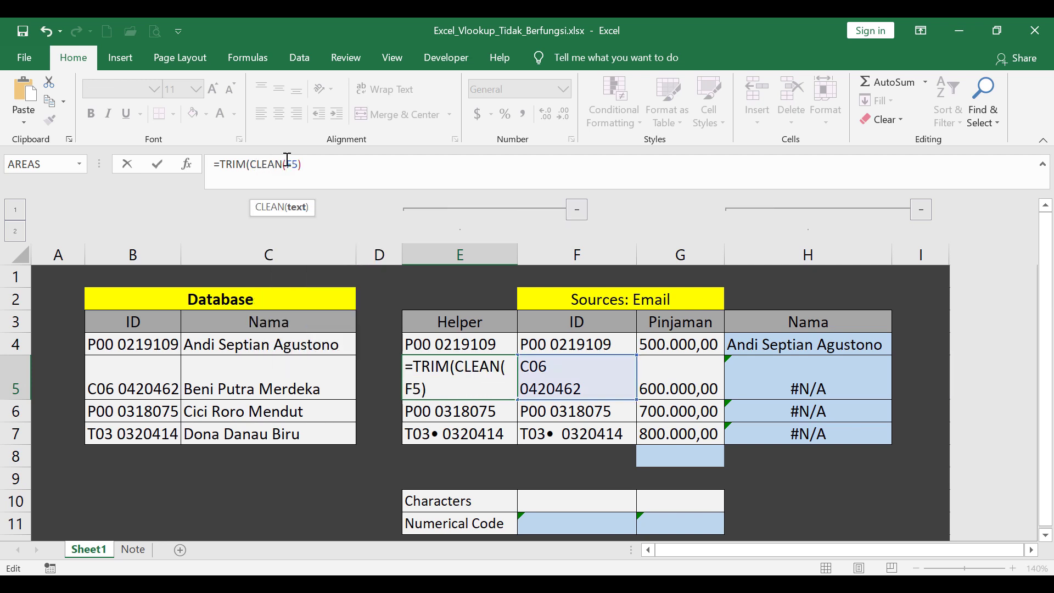
left_click(323, 166)
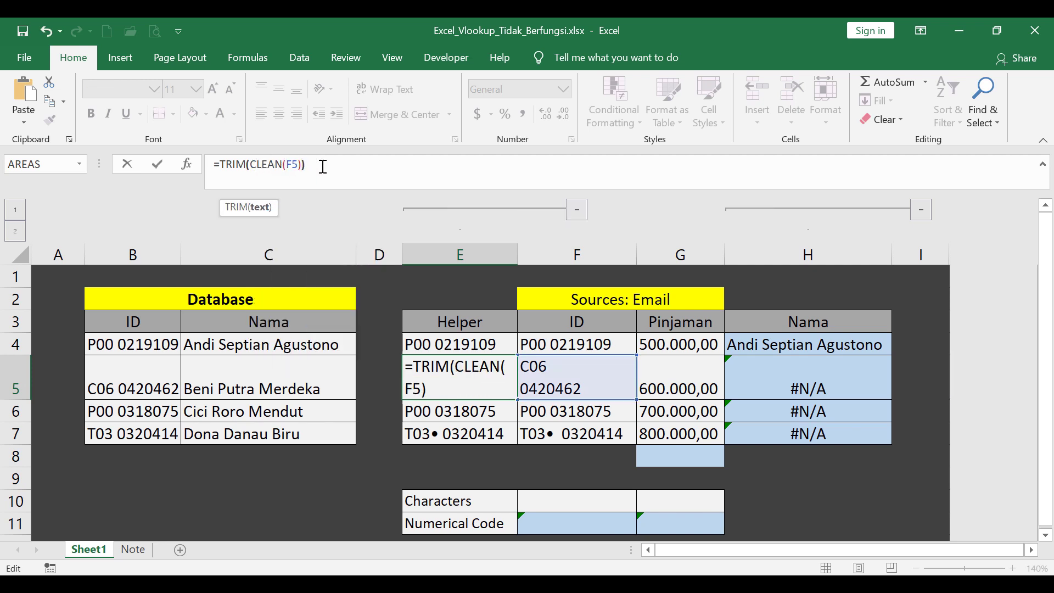
type(")")
key("Return")
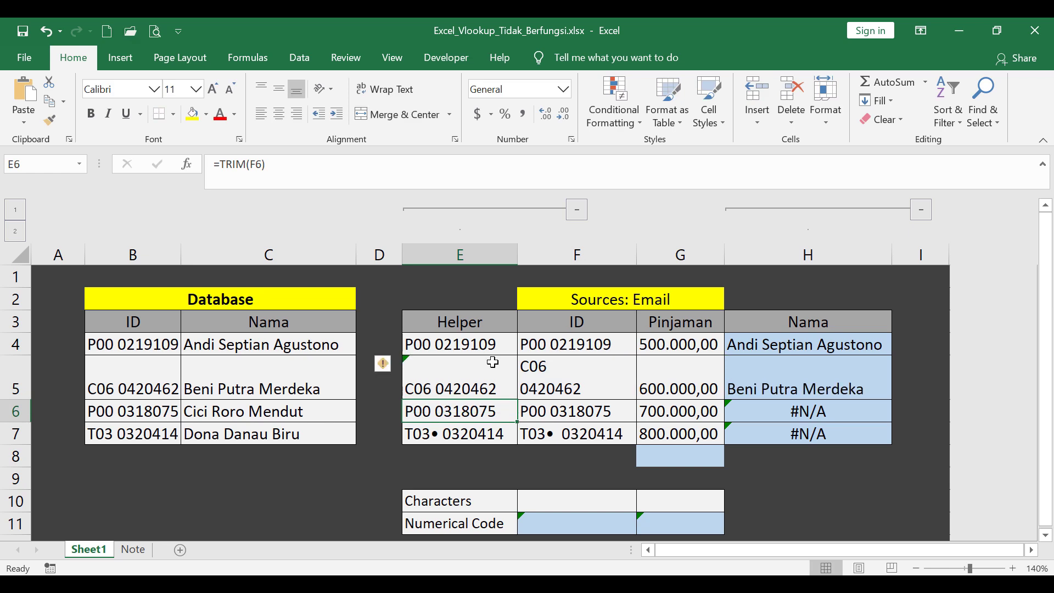
Check the lookup formula in H5 and fill the TRIM and CLEAN formula from E5 down through E7.
left_click(492, 362)
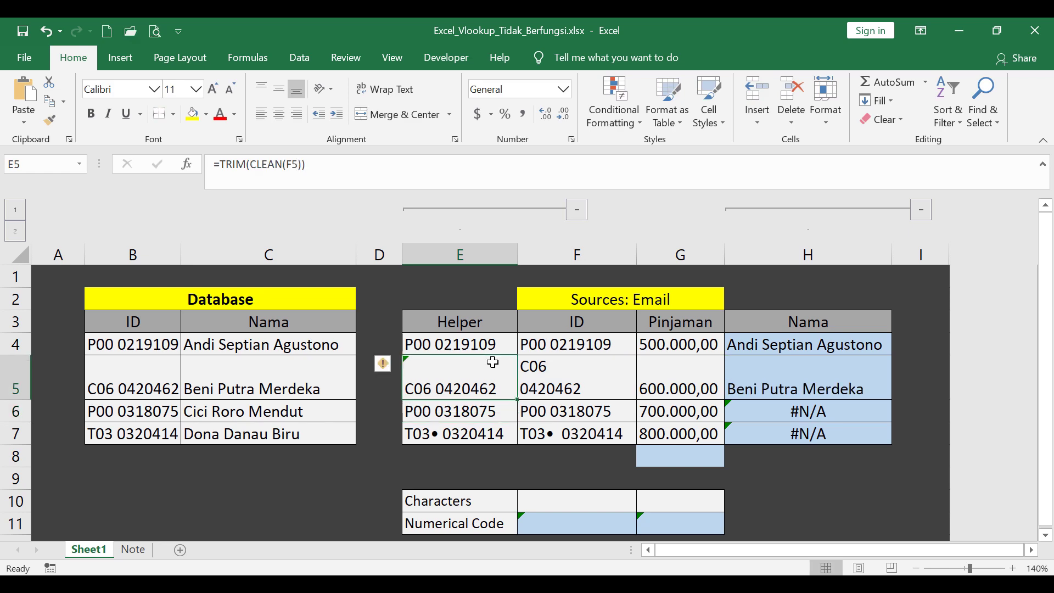
left_click(774, 381)
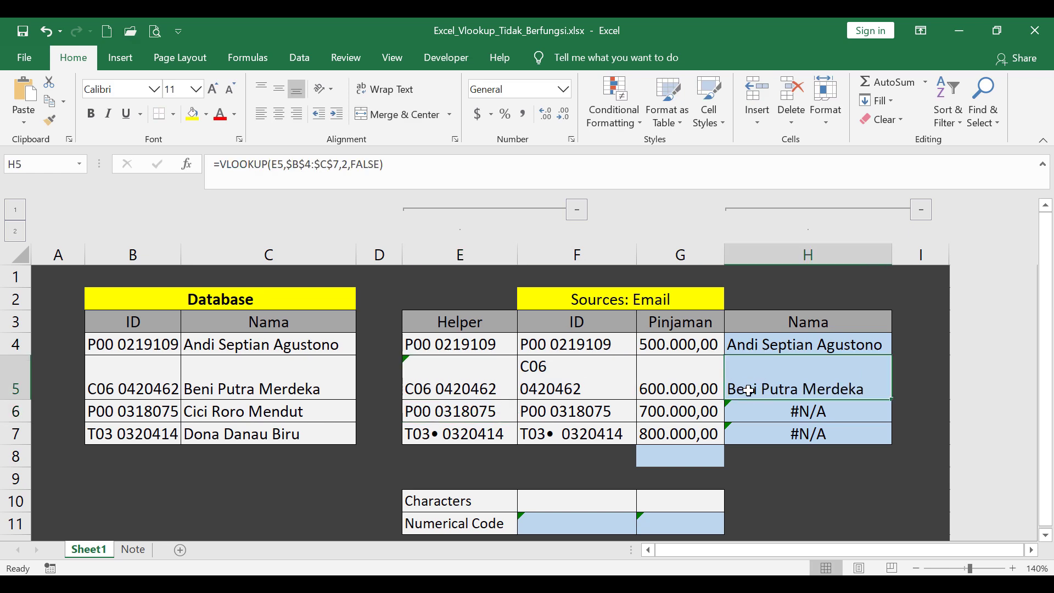
left_click(486, 381)
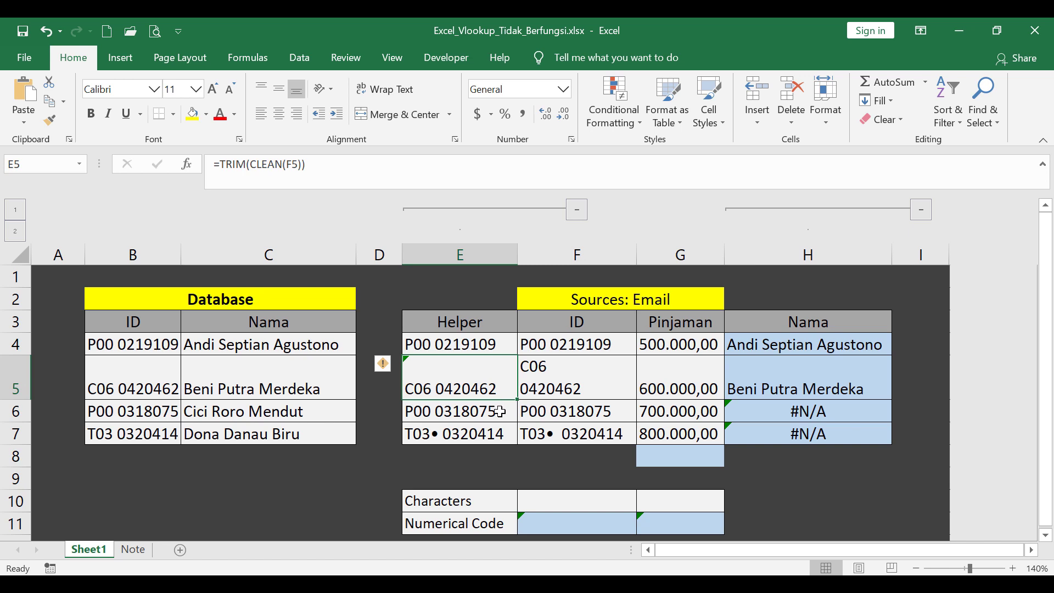
left_click(499, 411)
left_click(495, 387)
left_click_drag(517, 399, 521, 445)
Copy the trailing blank character from the ID in F6 into Characters cell F10 and check its numerical code in F11.
left_click(578, 413)
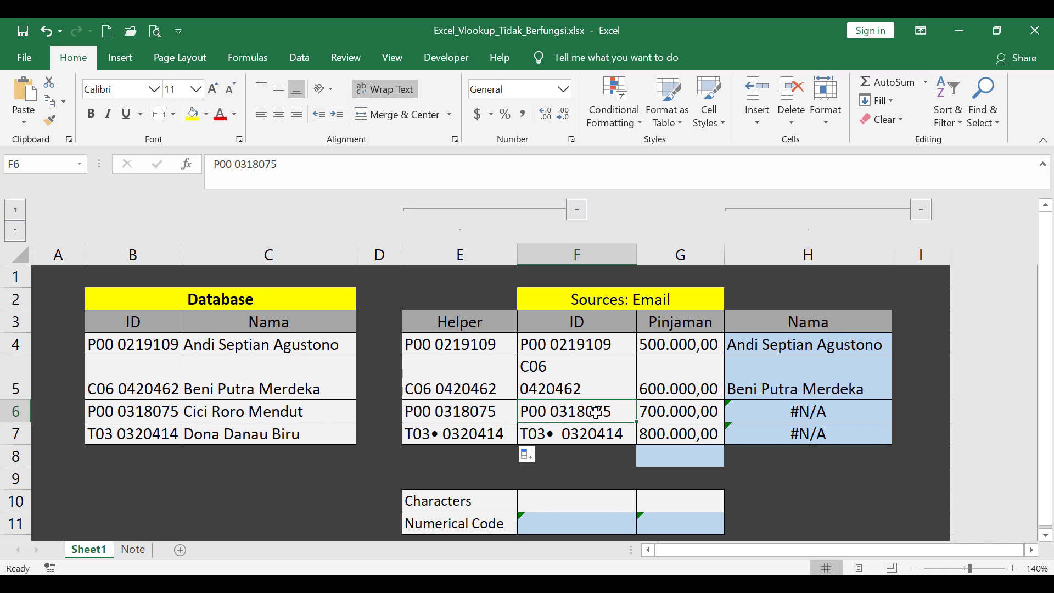
double_click(617, 412)
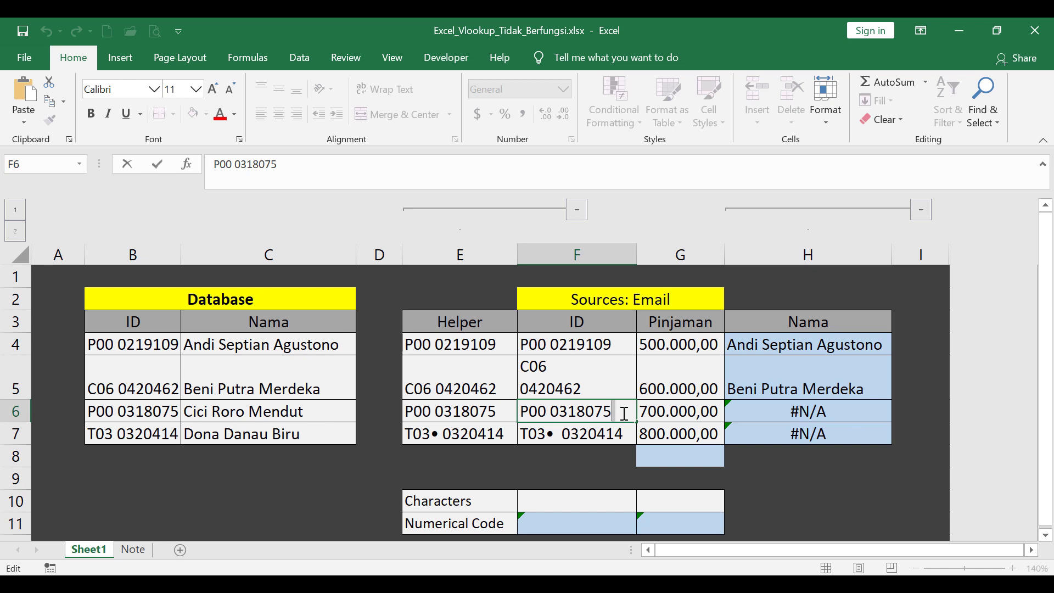
key("ctrl+c")
key("Escape")
left_click(580, 502)
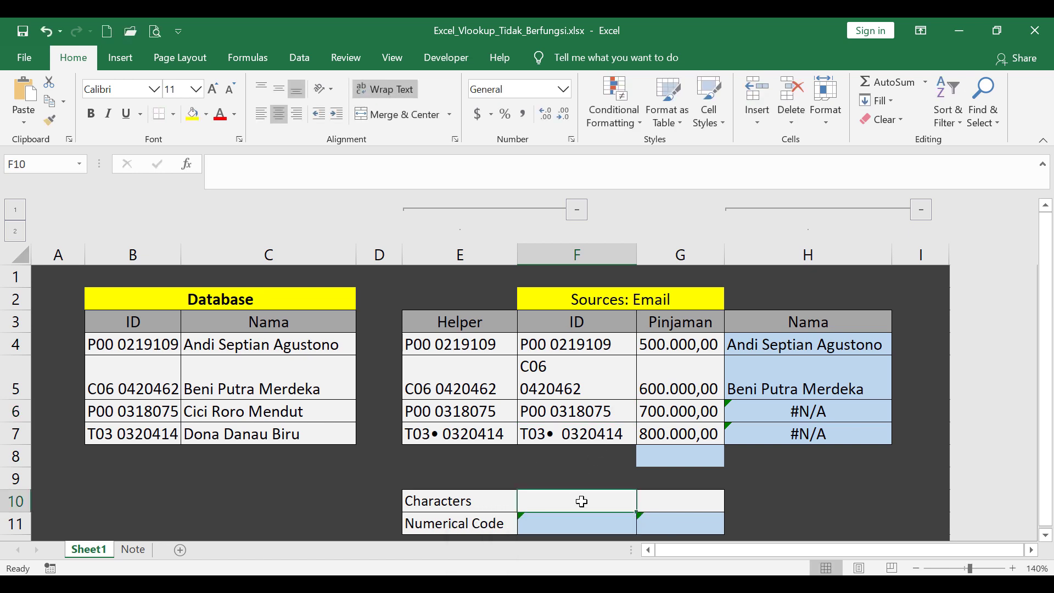
right_click(580, 502)
left_click(615, 195)
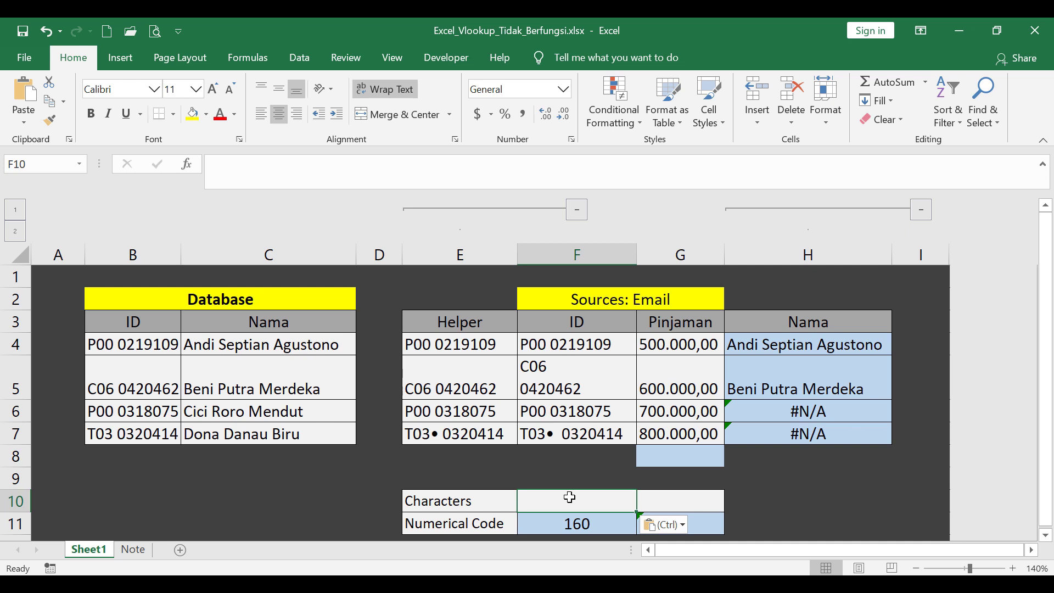
left_click(590, 525)
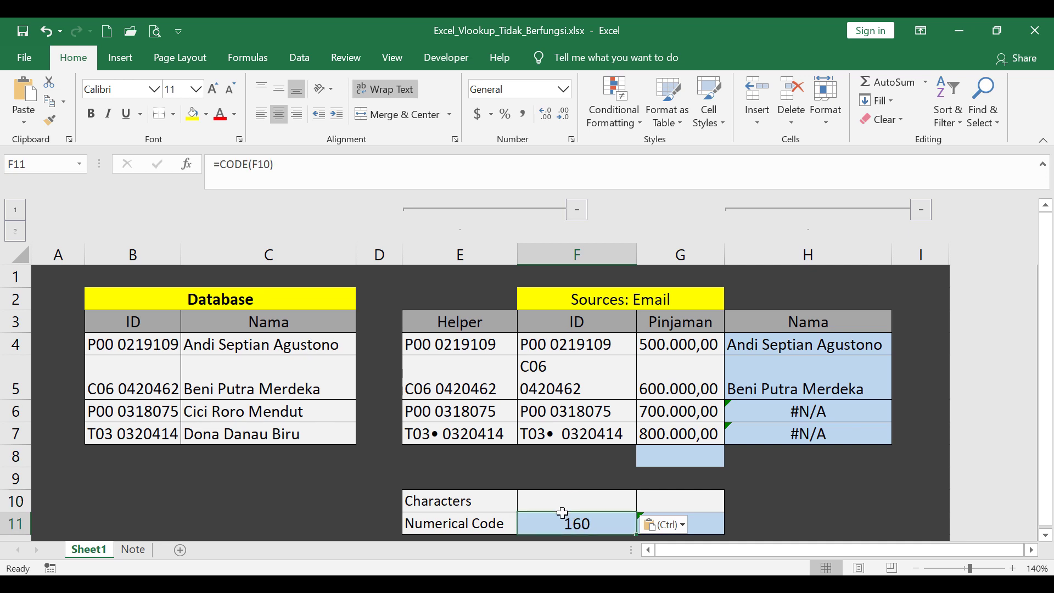
Replace the formula in E6 with =TRIM(SUBSTITUTE(F6,CHAR(160),)) and fill it down to E7.
left_click(468, 412)
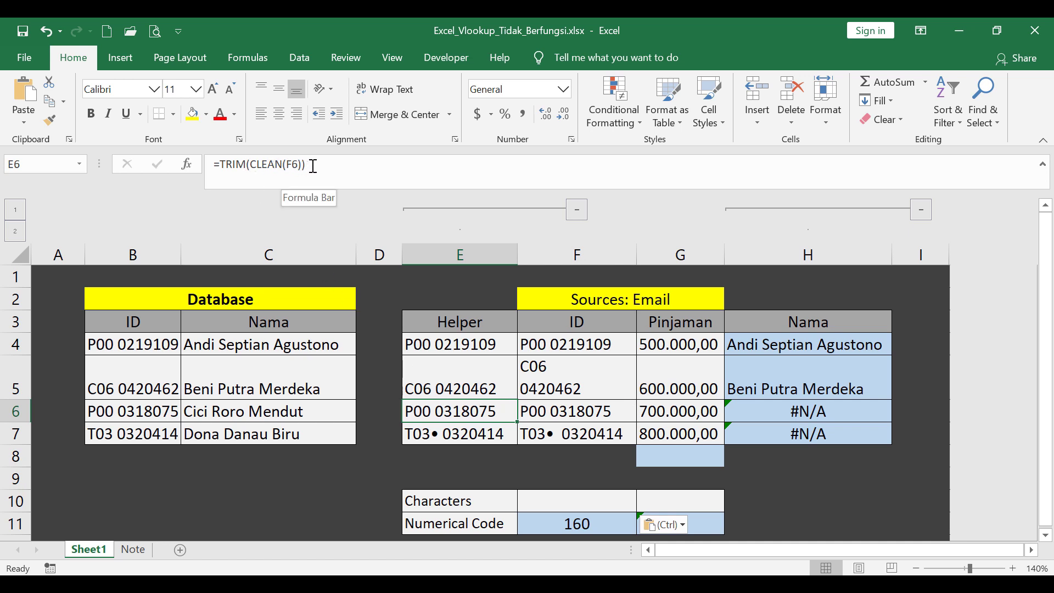
left_click_drag(313, 166, 250, 166)
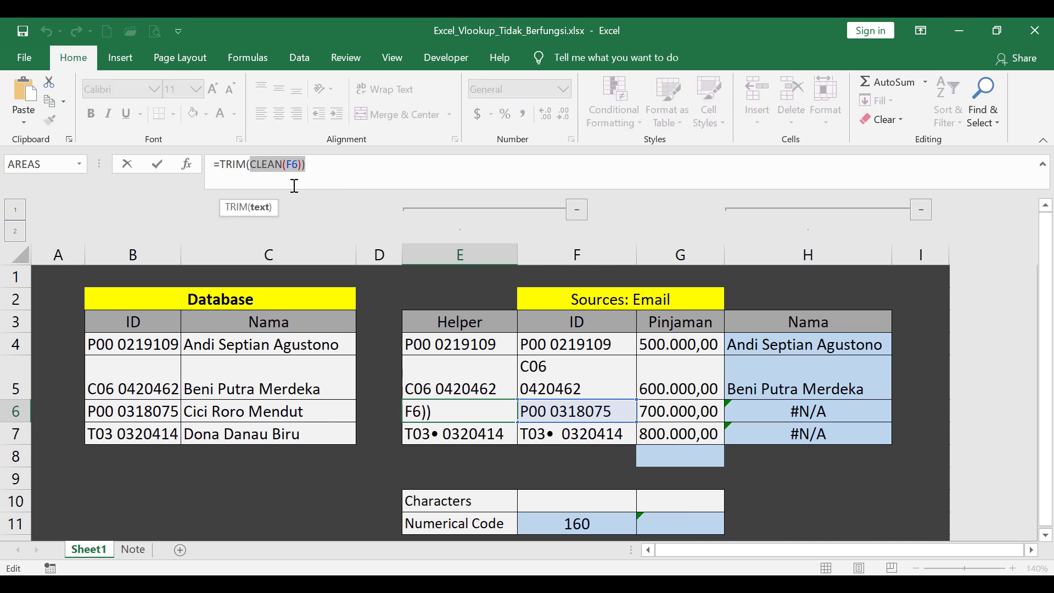
type("sub")
key("Tab")
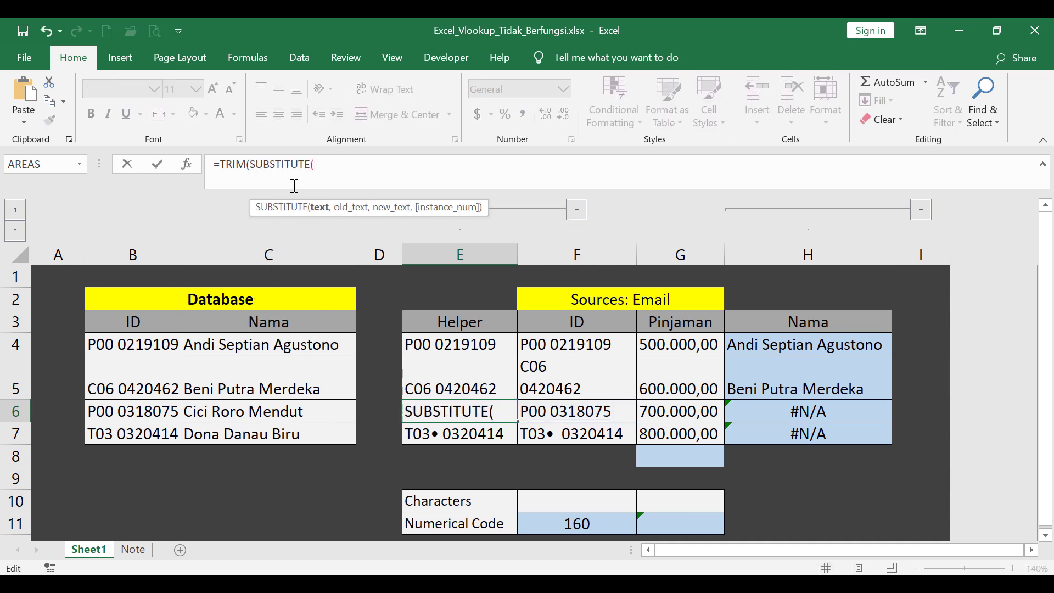
type("f")
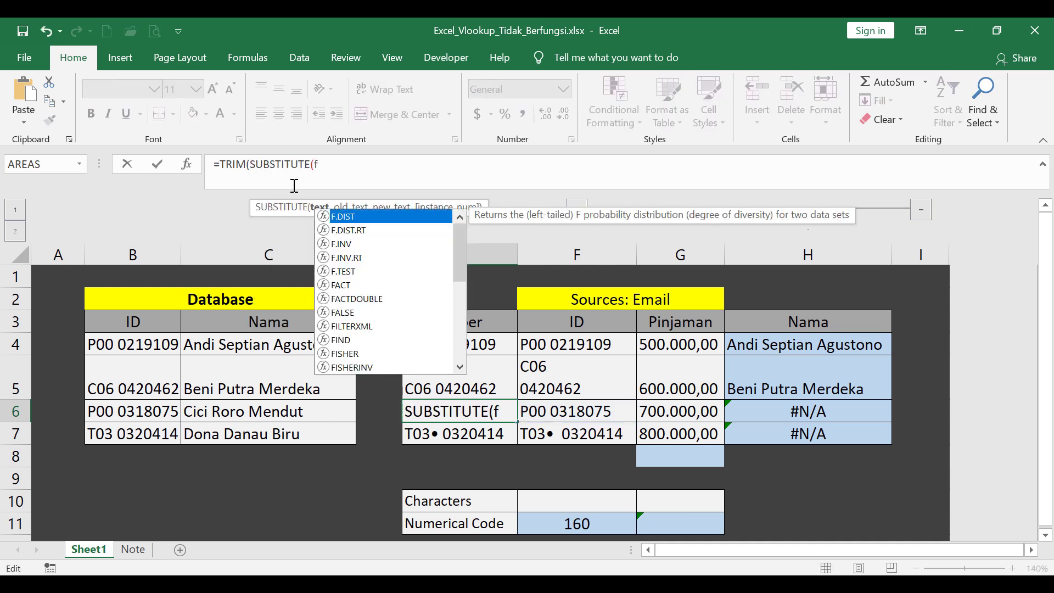
type("6,char")
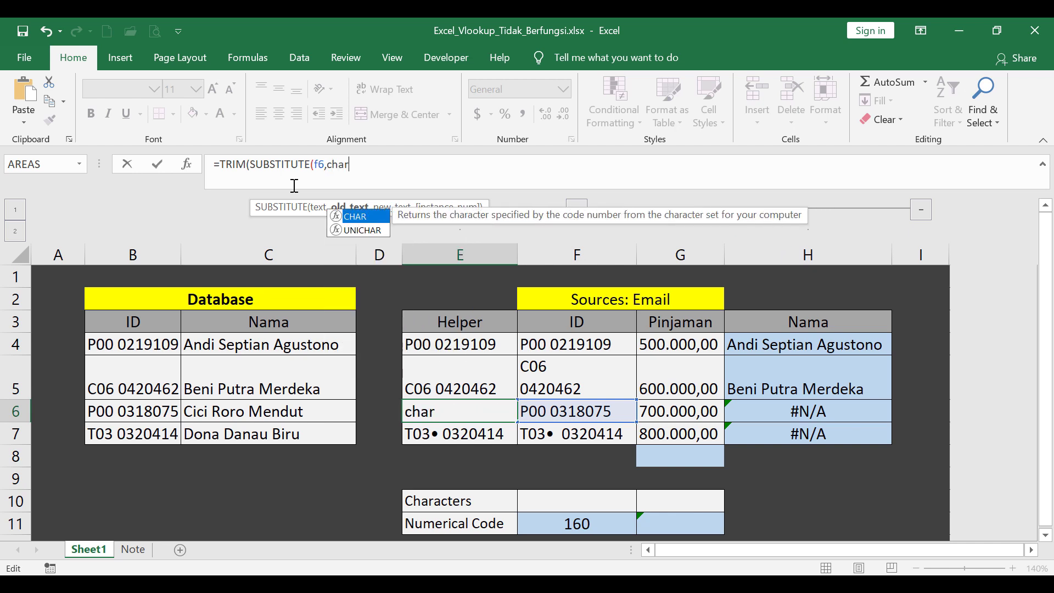
type("(160)")
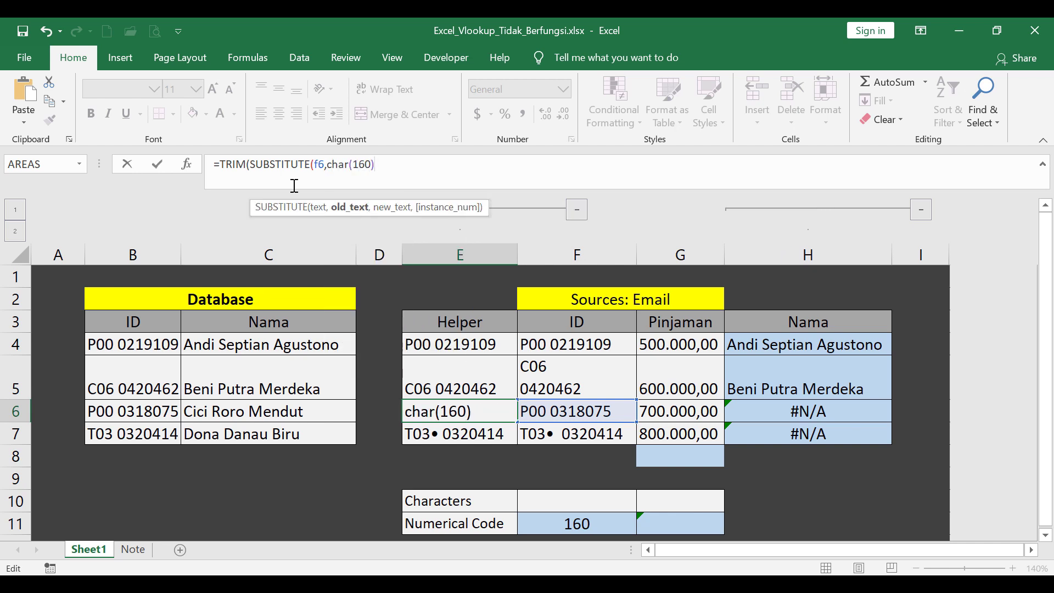
type(",)")
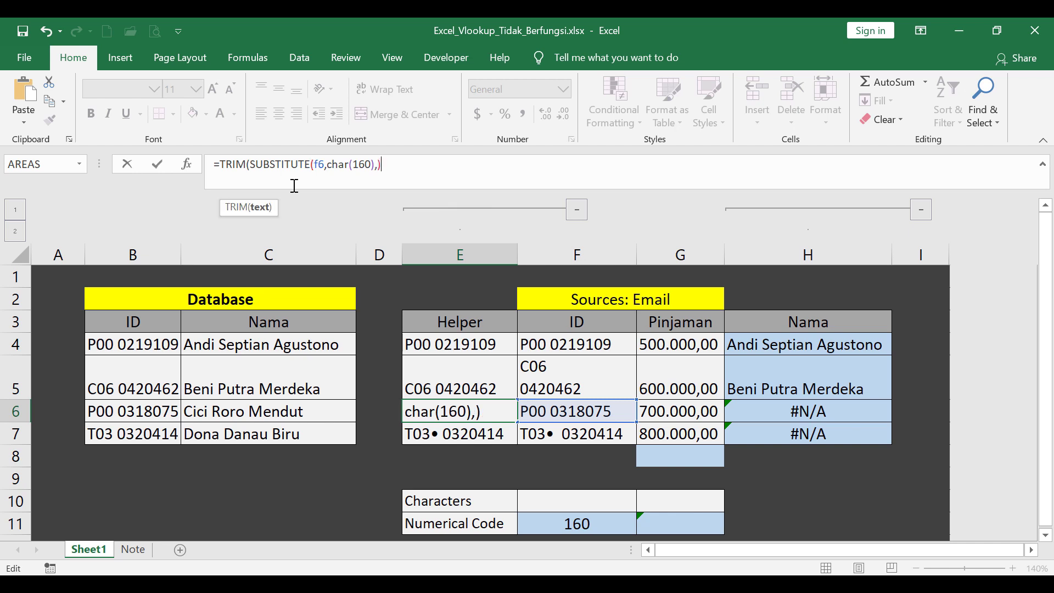
type(")")
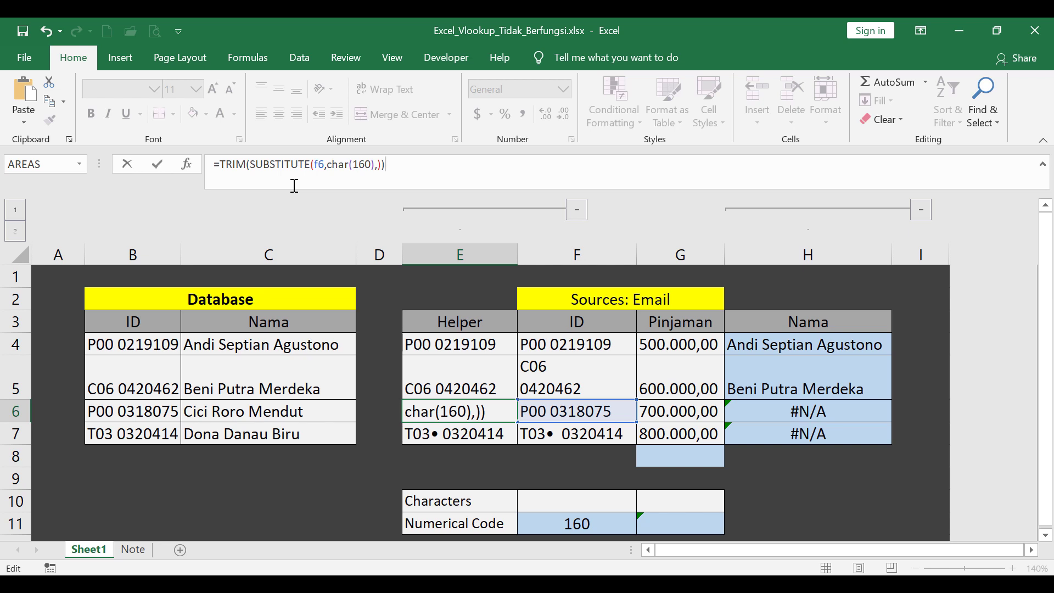
key("Return")
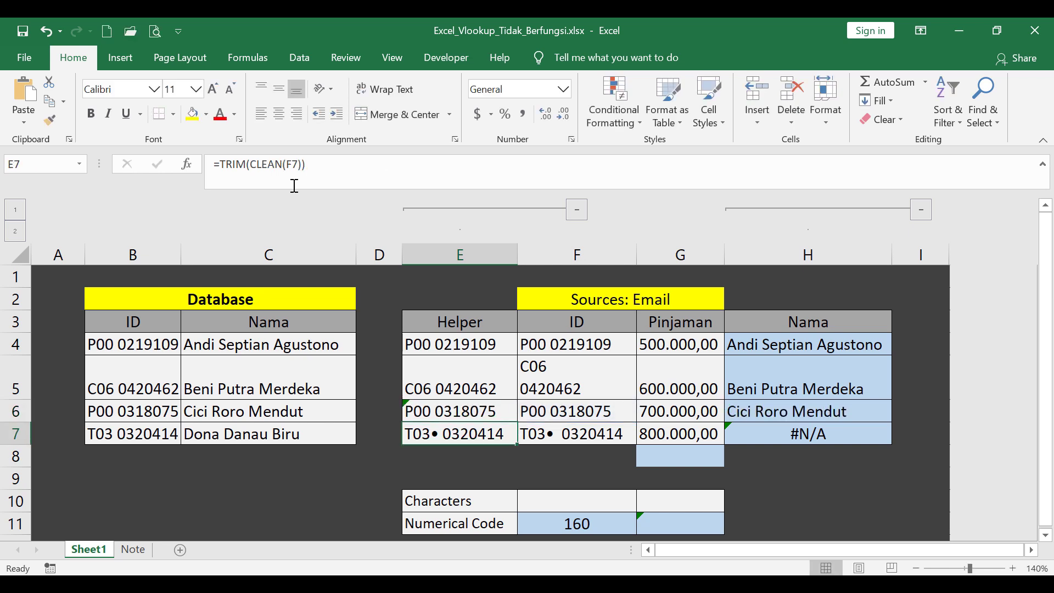
left_click(455, 409)
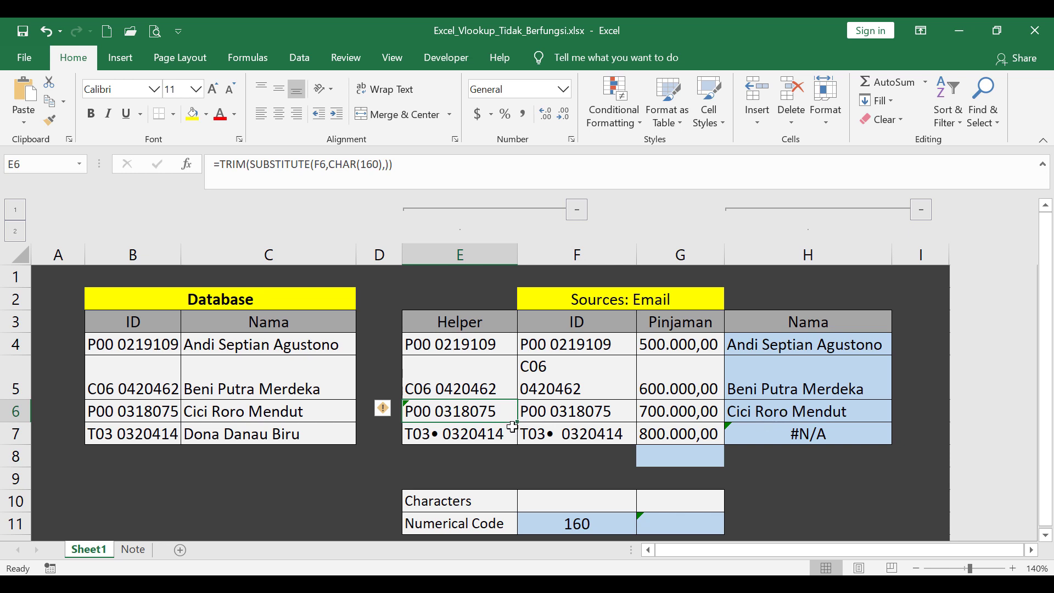
left_click_drag(517, 422, 515, 444)
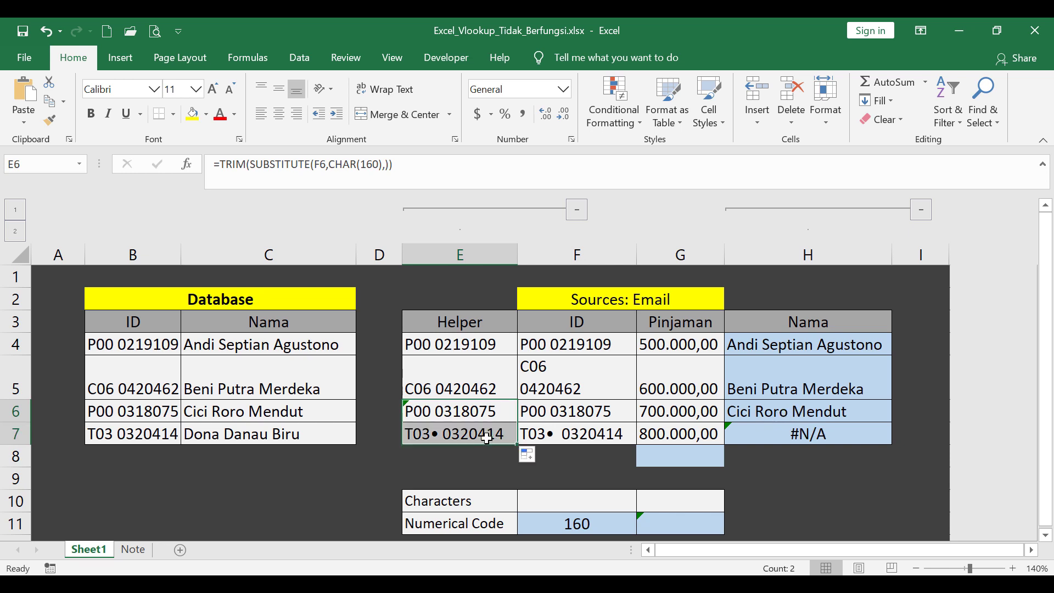
Copy the bullet character from the ID in F7 into Characters cell G10.
left_click(557, 435)
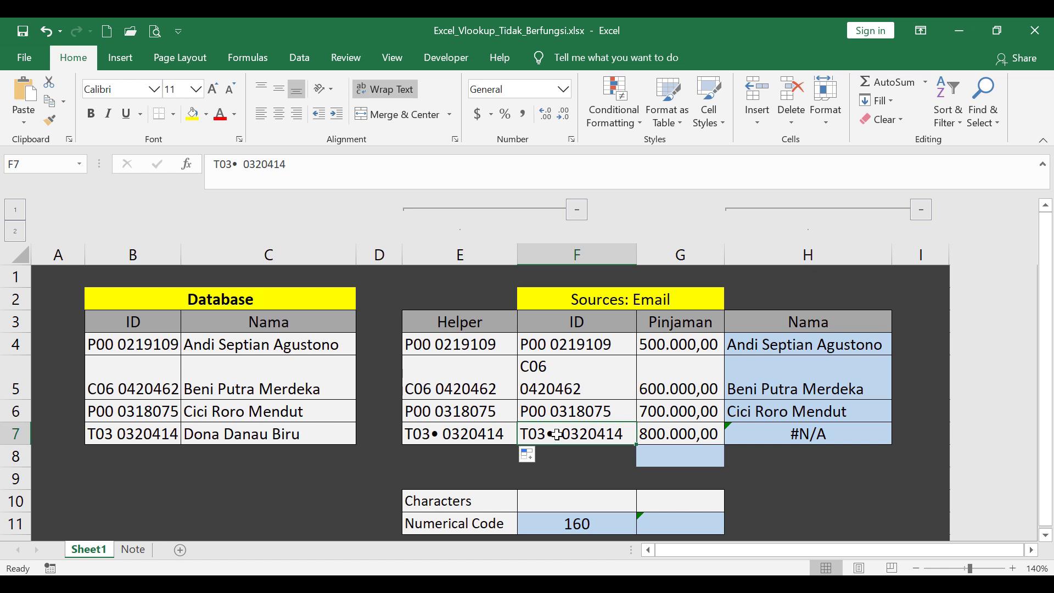
double_click(555, 435)
left_click_drag(554, 435, 546, 435)
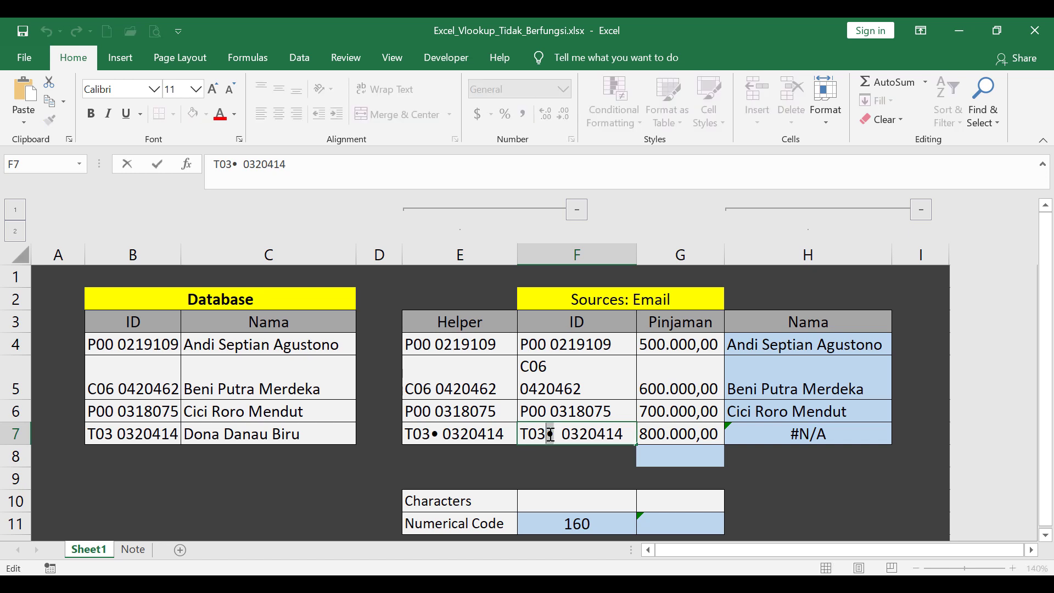
key("ctrl+c")
key("Escape")
left_click(657, 504)
right_click(657, 504)
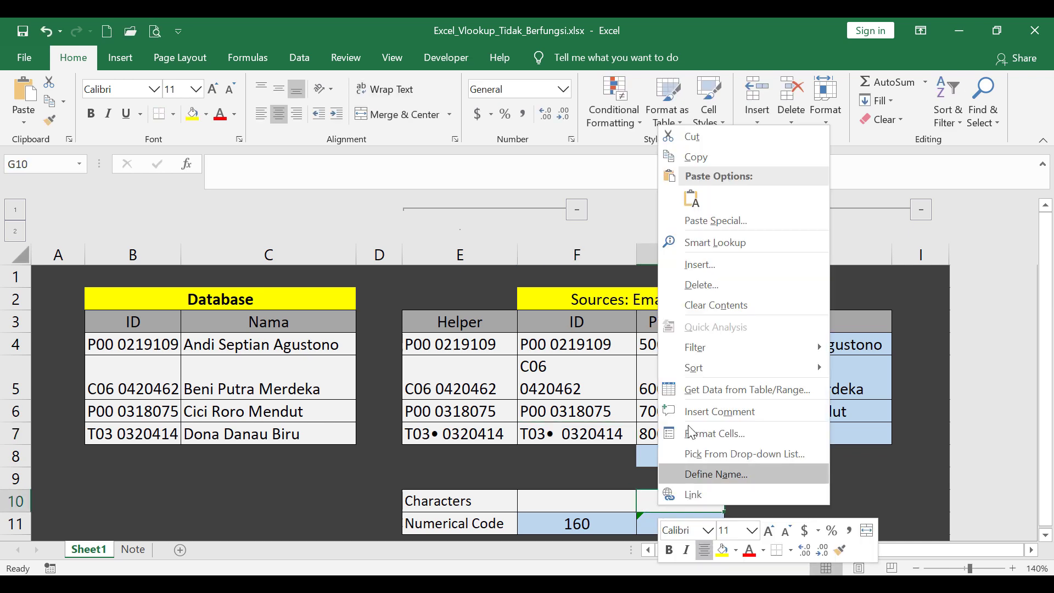
key("ctrl+v")
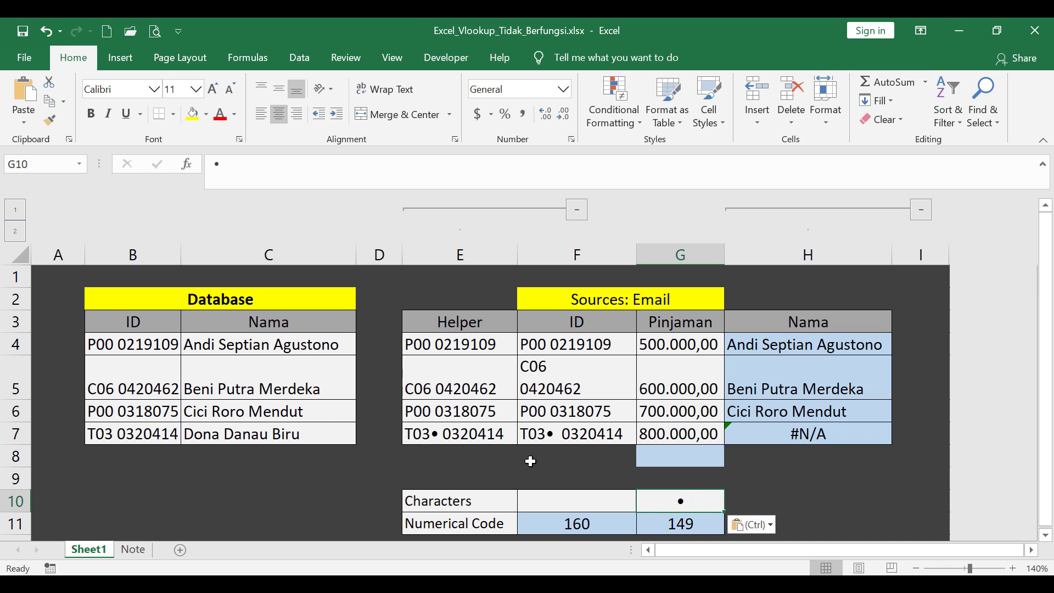
Change the CHAR code in the E7 Helper formula to 149 so it reads =TRIM(SUBSTITUTE(F7,CHAR(149),)).
left_click(473, 435)
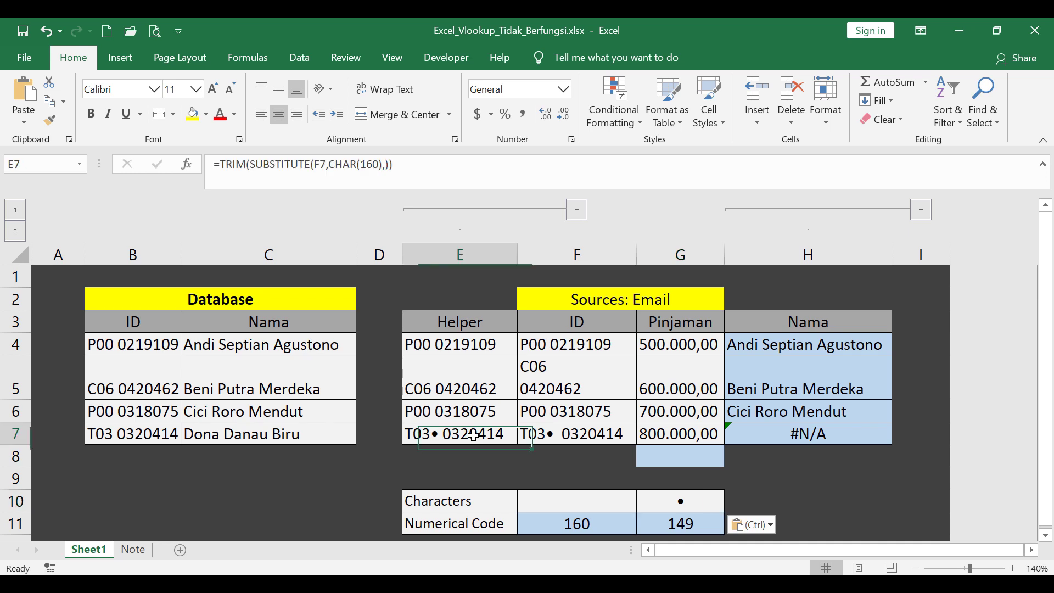
left_click(367, 166)
key("Delete")
key("Delete")
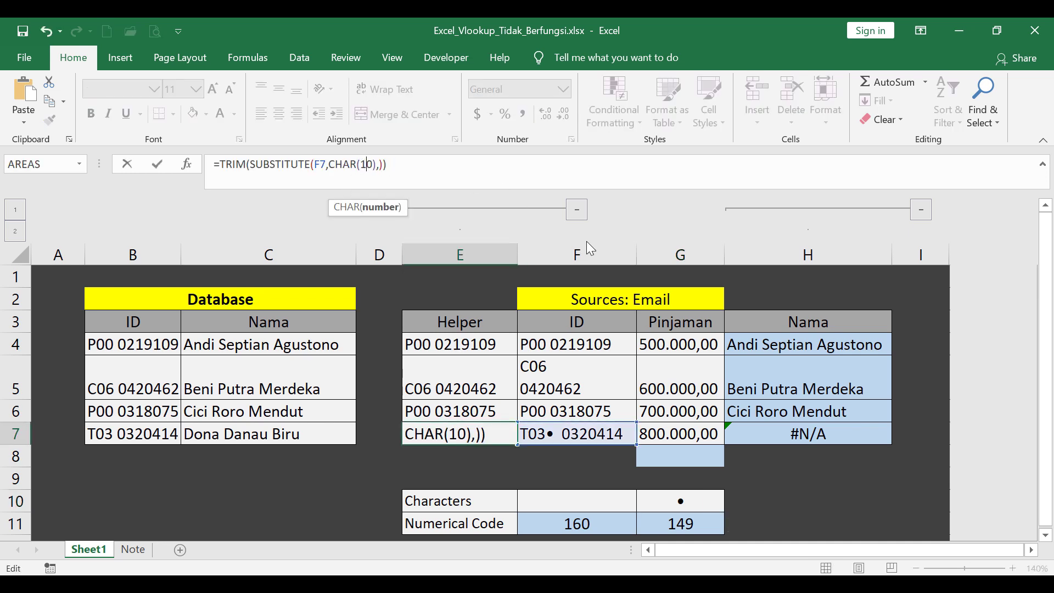
type("49")
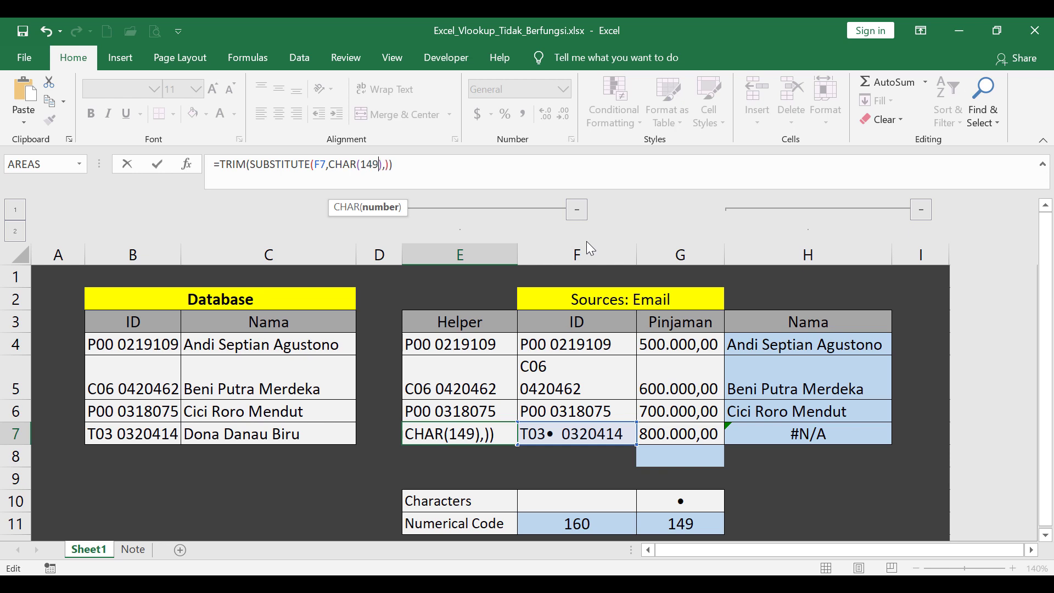
key("Return")
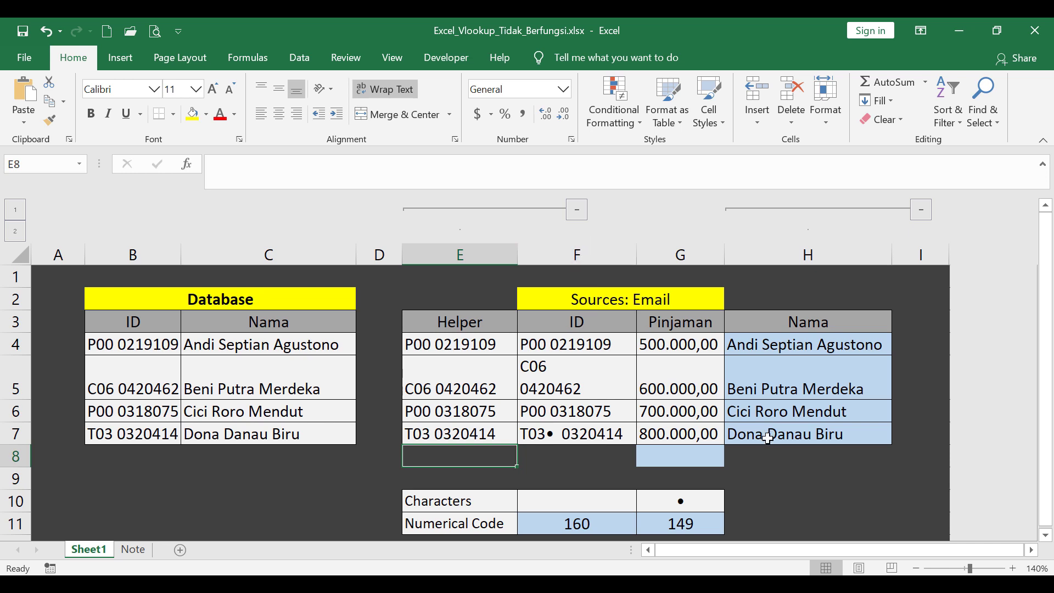
Total the Pinjaman text amounts in G8 with the array formula {=SUM(NUMBERVALUE(G4:G7,",","."))}.
left_click(681, 456)
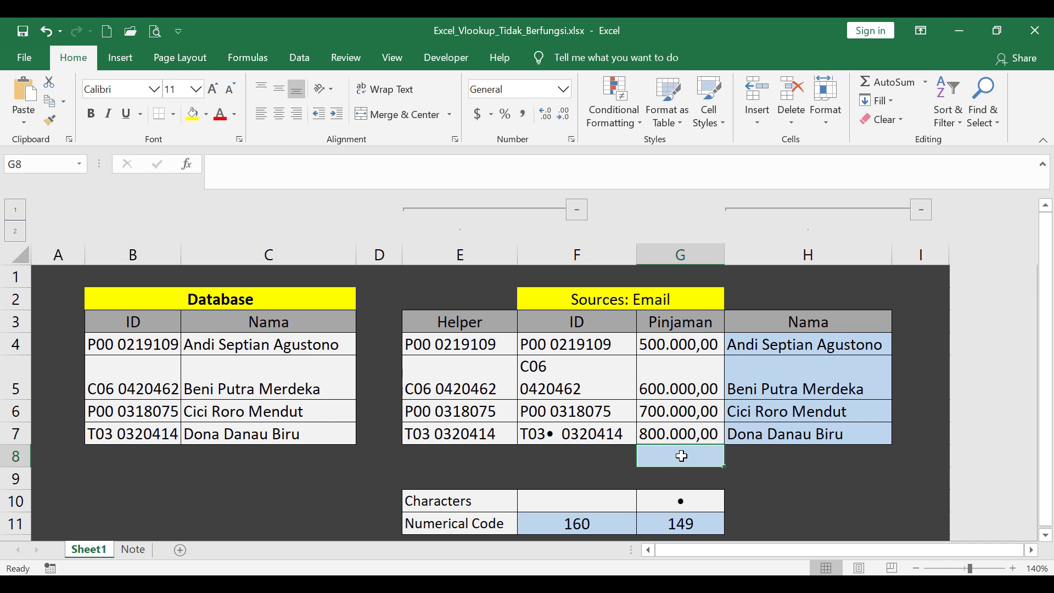
type("=s")
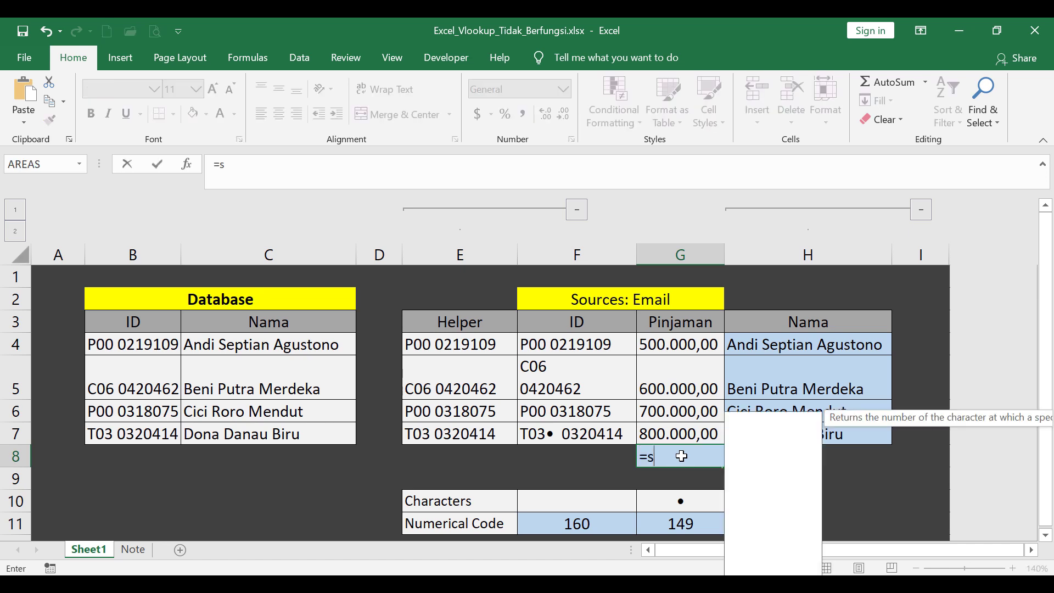
type("um(num")
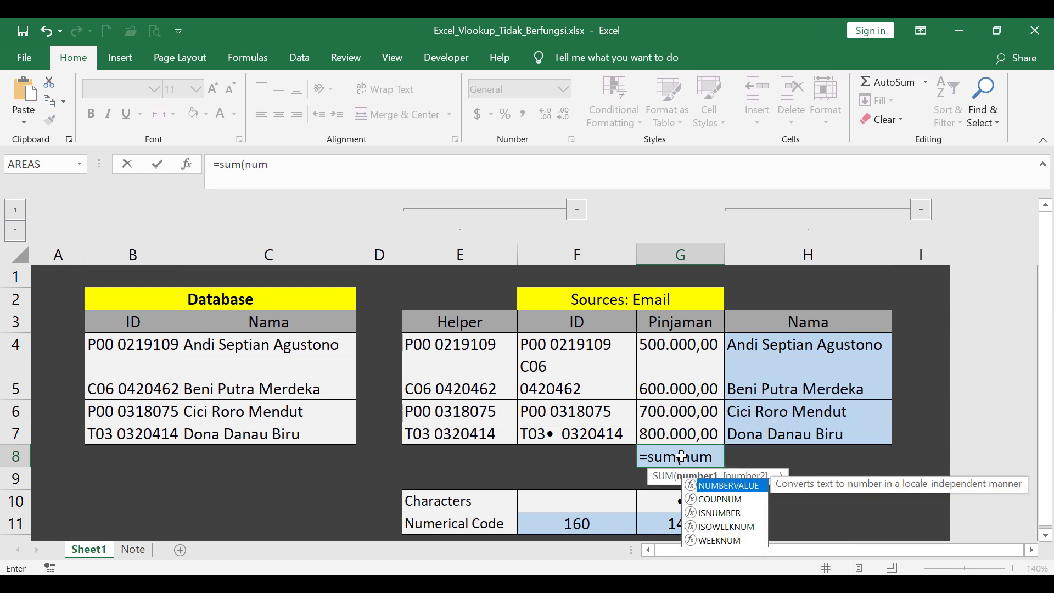
key("Tab")
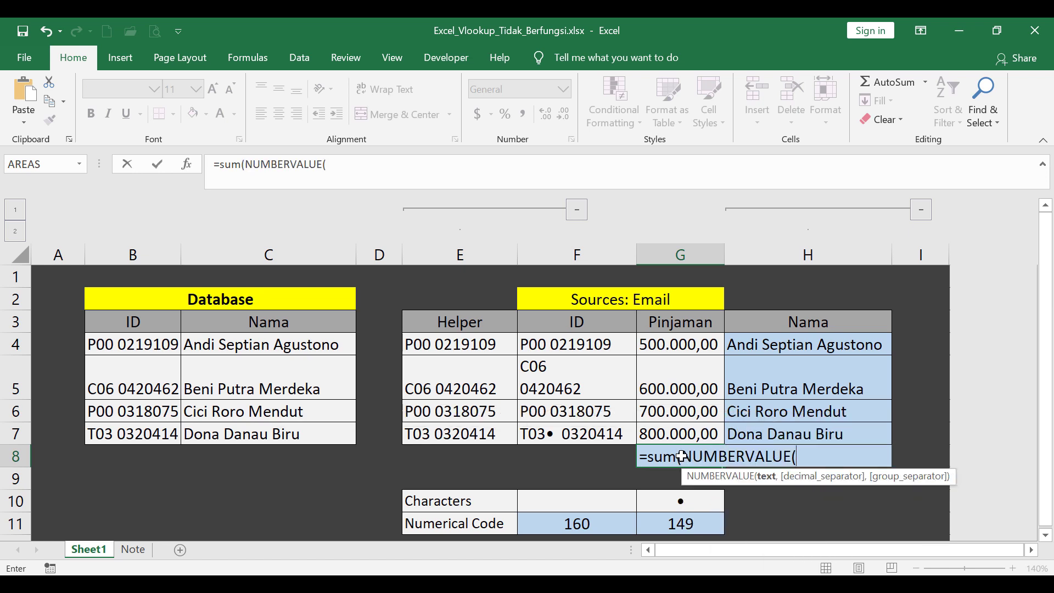
left_click_drag(695, 347, 692, 433)
type(",\"")
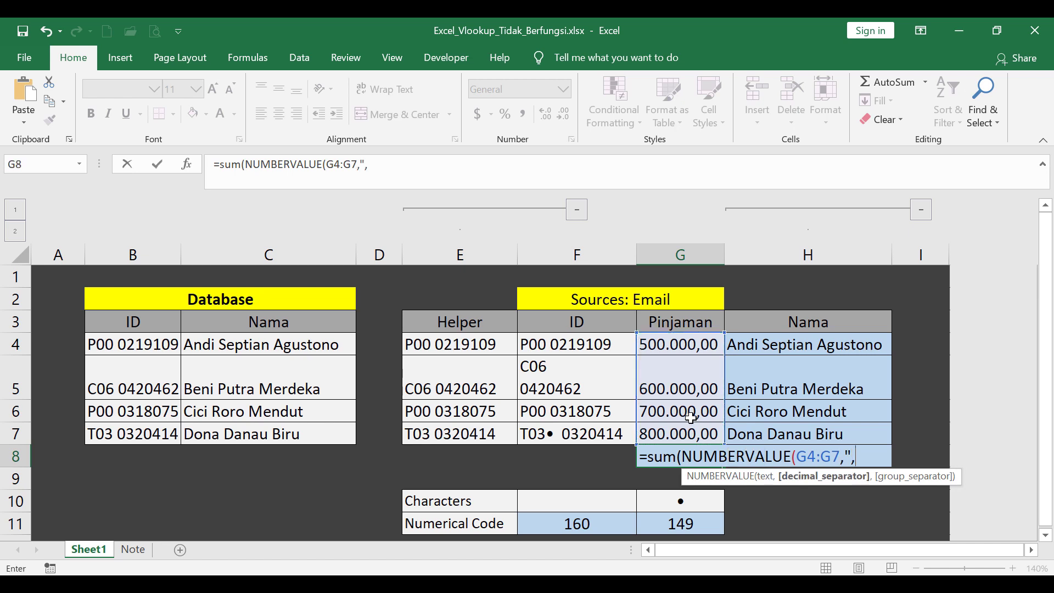
type(",\",\"")
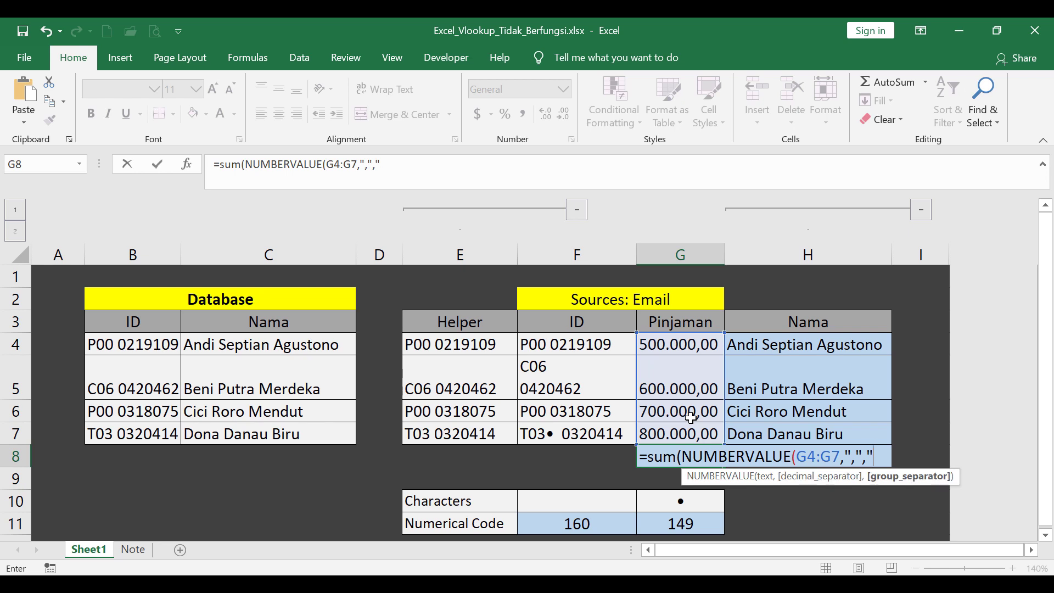
type(".\")")
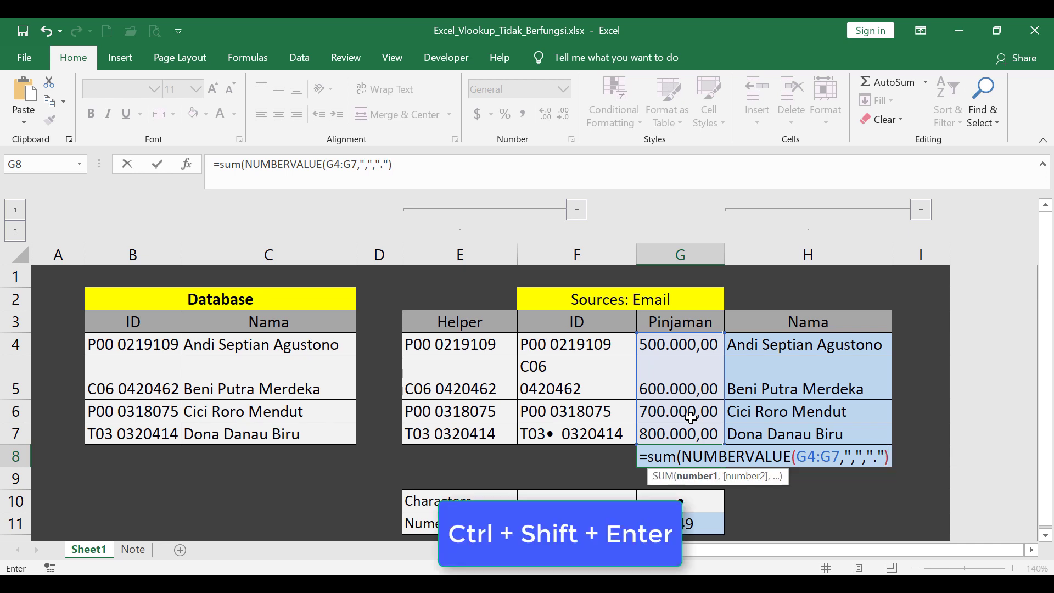
key("ctrl+shift+Return")
key("Return")
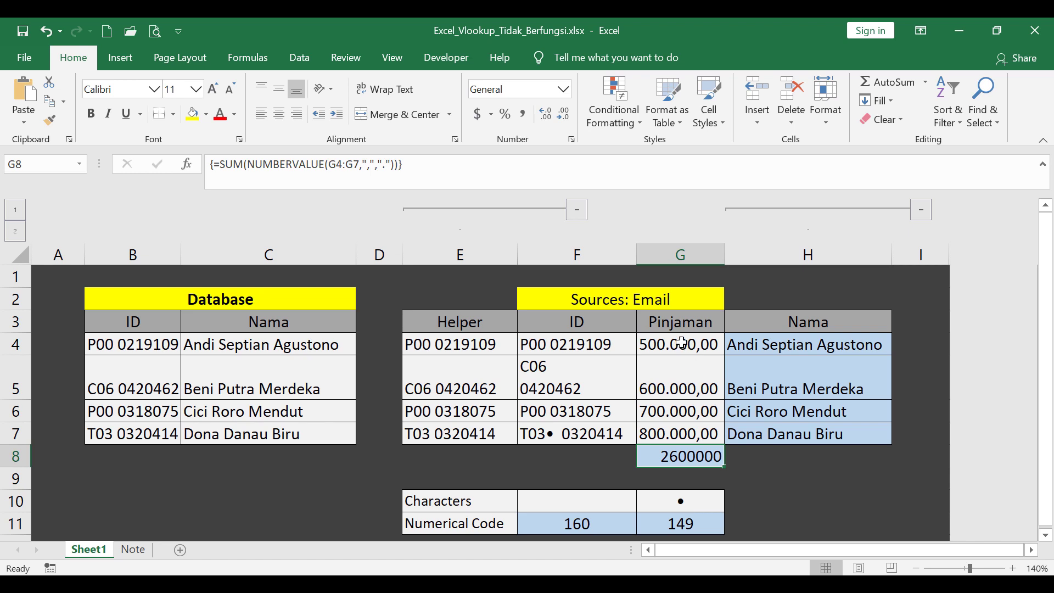
Format the Pinjaman total in G8 with the comma number style and no decimal places.
left_click_drag(683, 341, 686, 431)
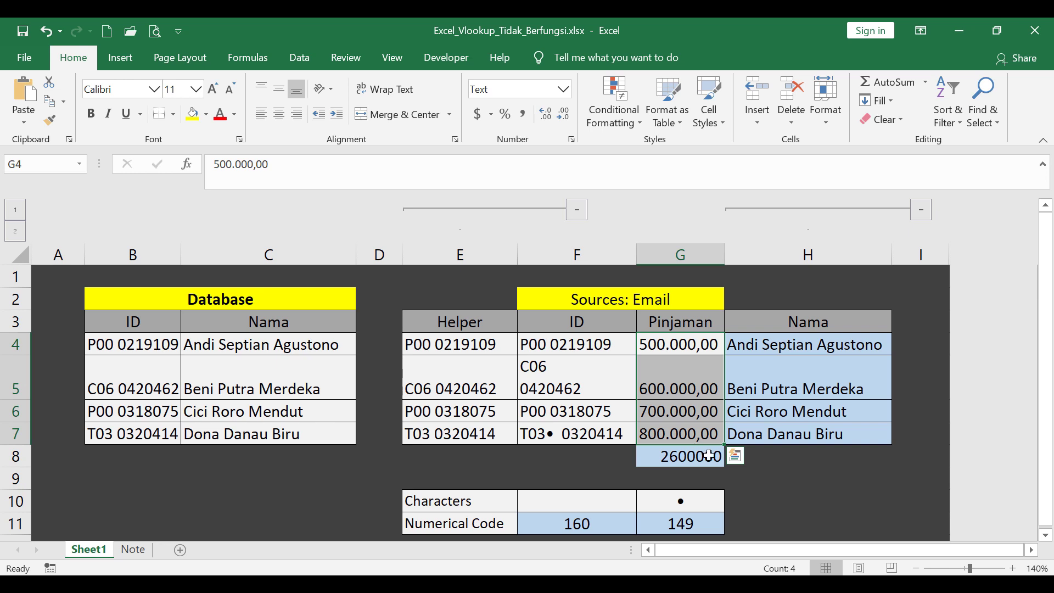
left_click(689, 454)
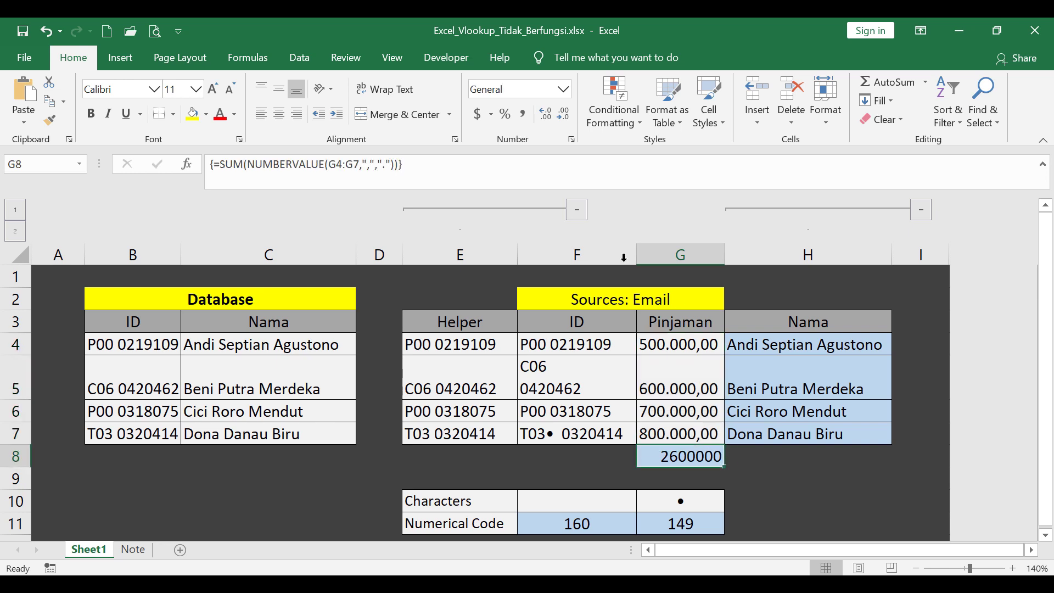
left_click(522, 113)
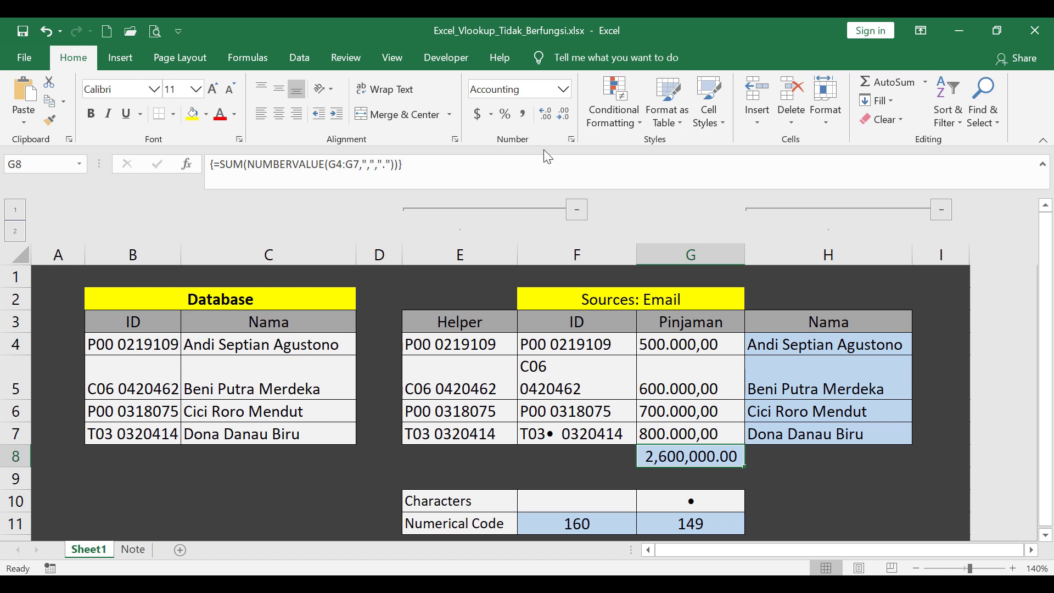
left_click(571, 113)
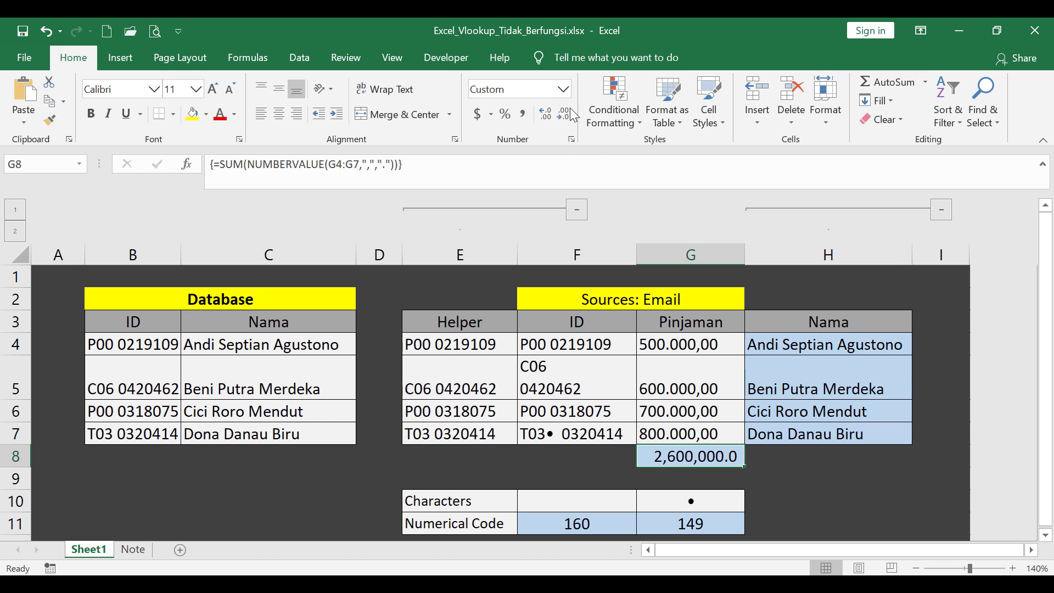
left_click(565, 118)
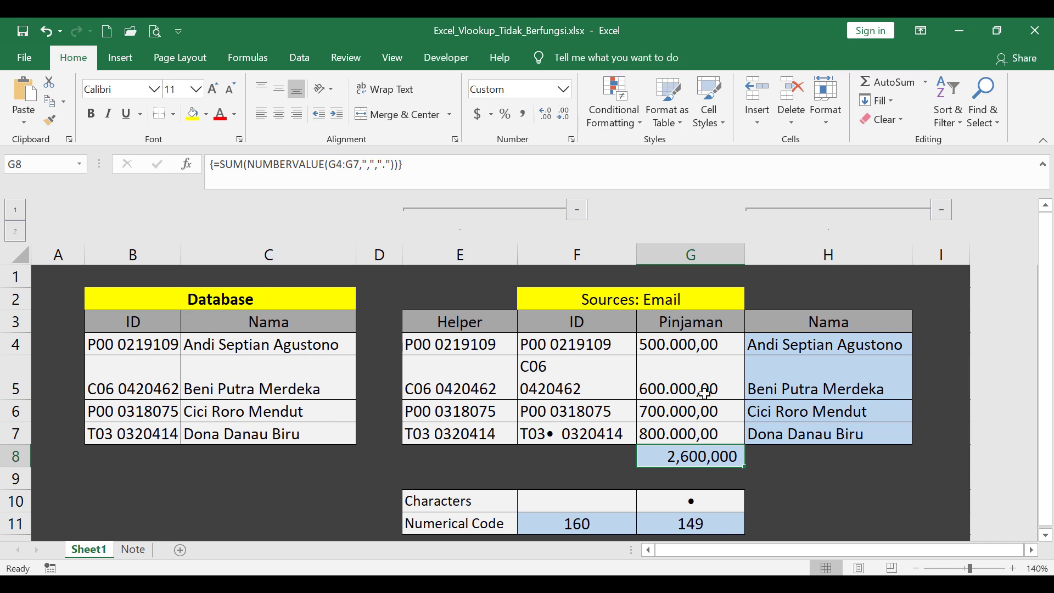